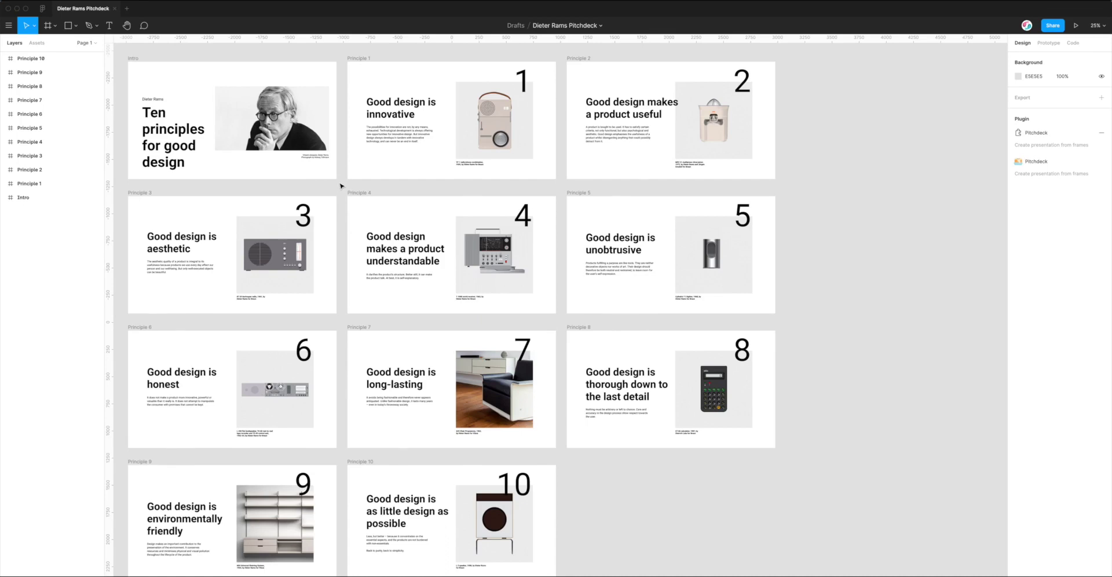
# Check the Pitchdeck Presentation Studio plugin's listing in the community search results and return to the Dieter Rams Pitchdeck file
pyautogui.hscroll(-1, 341, 185)
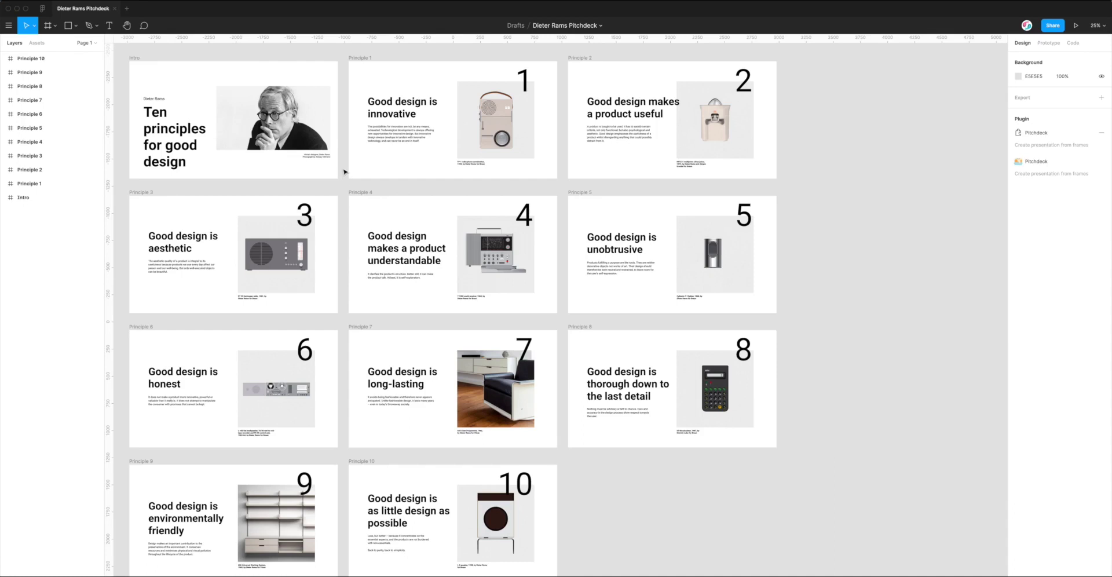
pyautogui.click(42, 9)
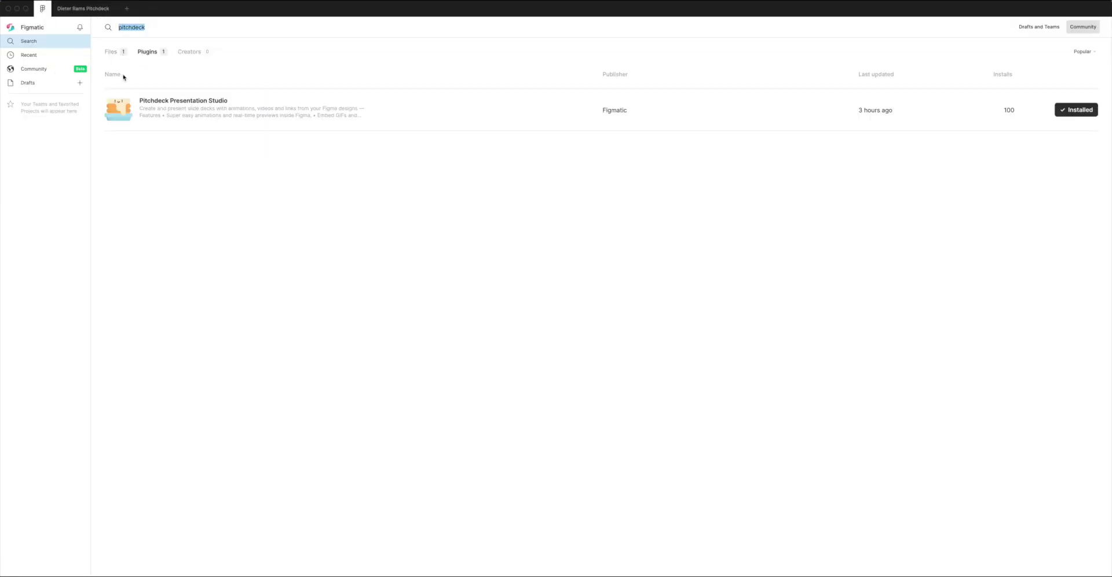
pyautogui.click(151, 27)
pyautogui.click(84, 11)
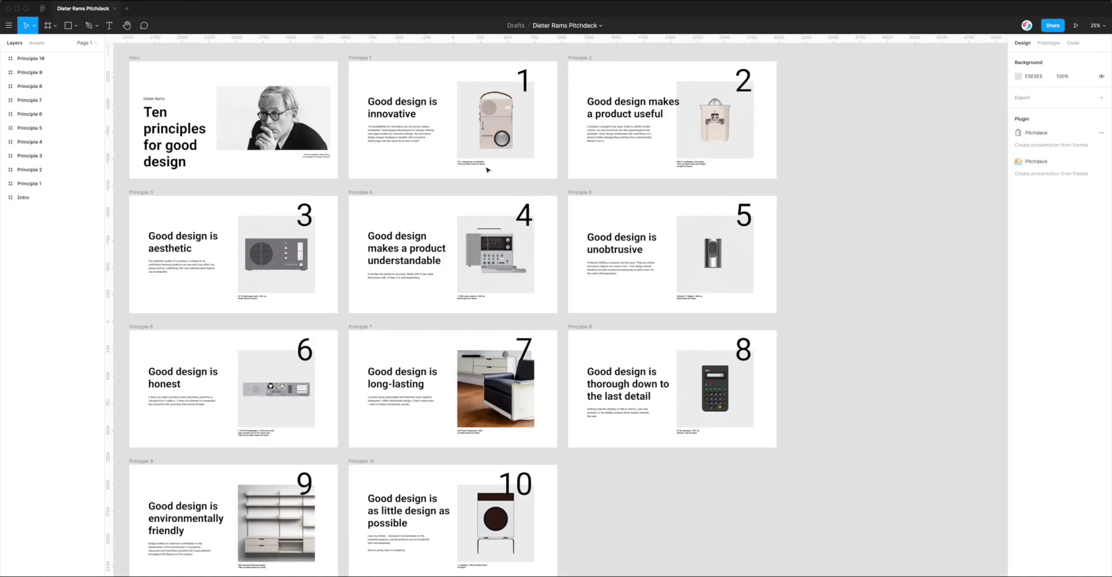
pyautogui.hscroll(-3, 560, 189)
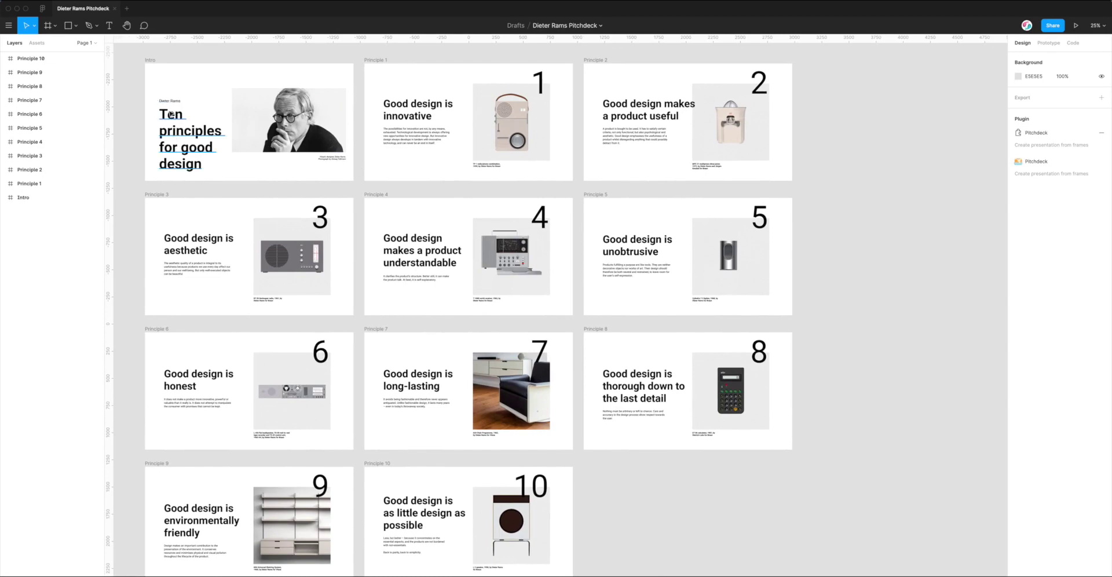
pyautogui.scroll(-1, 361, 128)
pyautogui.scroll(1, 361, 128)
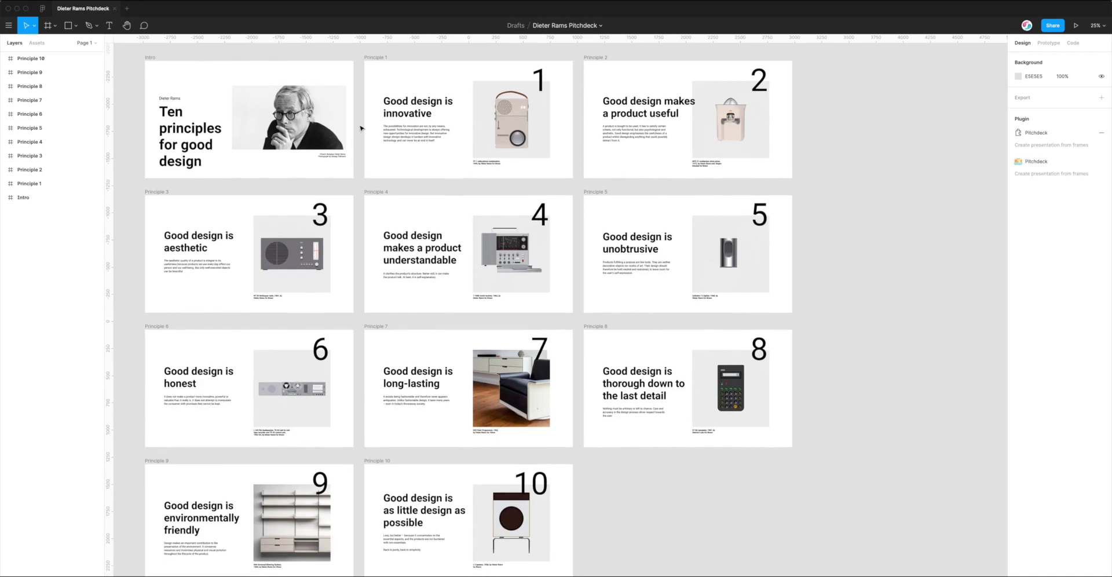
pyautogui.scroll(1, 361, 128)
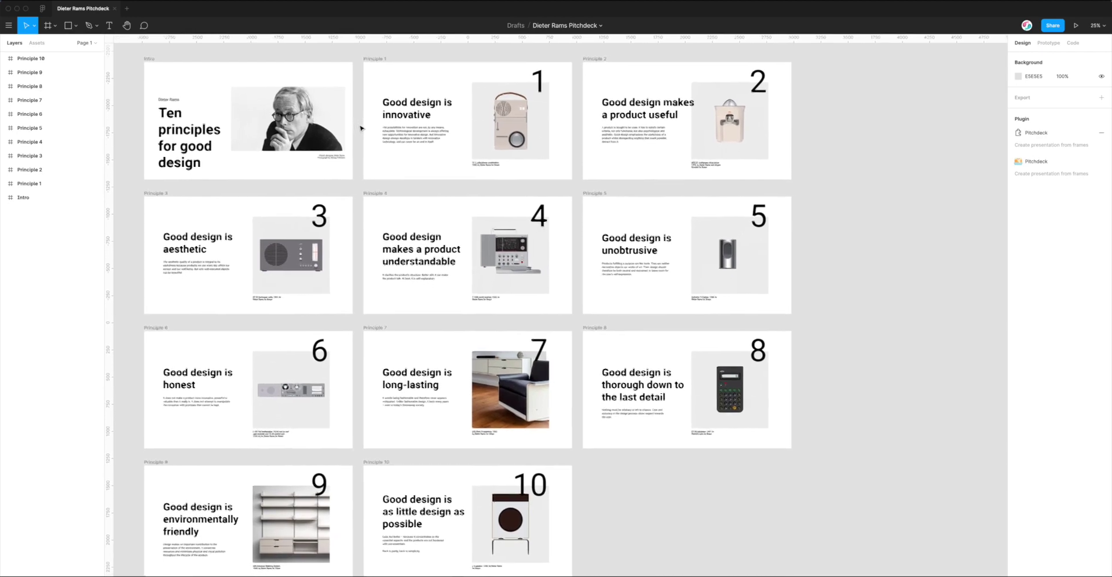
pyautogui.scroll(-1, 361, 128)
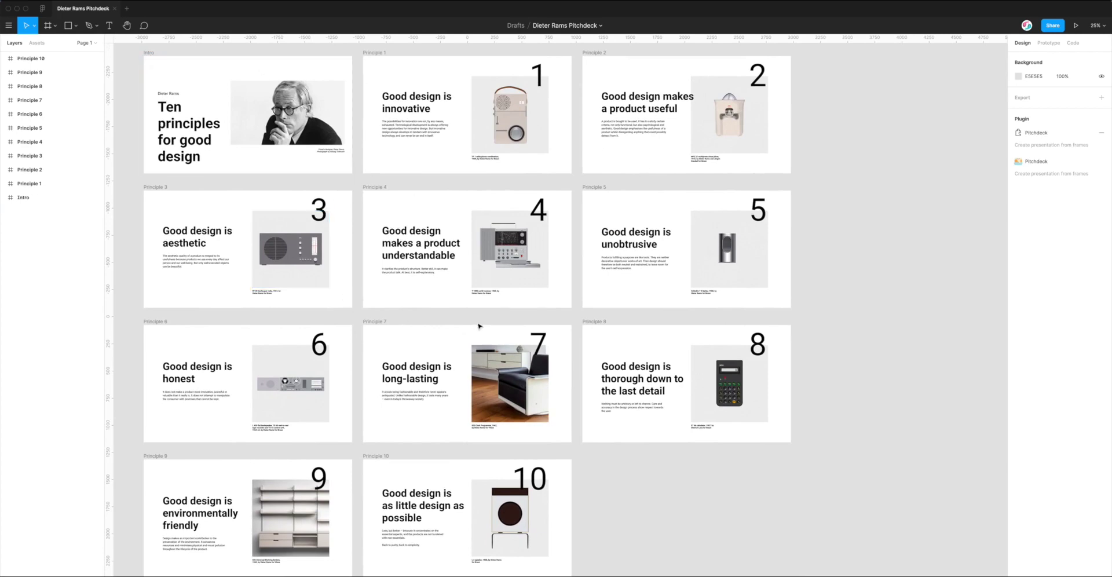
pyautogui.scroll(-3, 481, 346)
pyautogui.scroll(5, 481, 345)
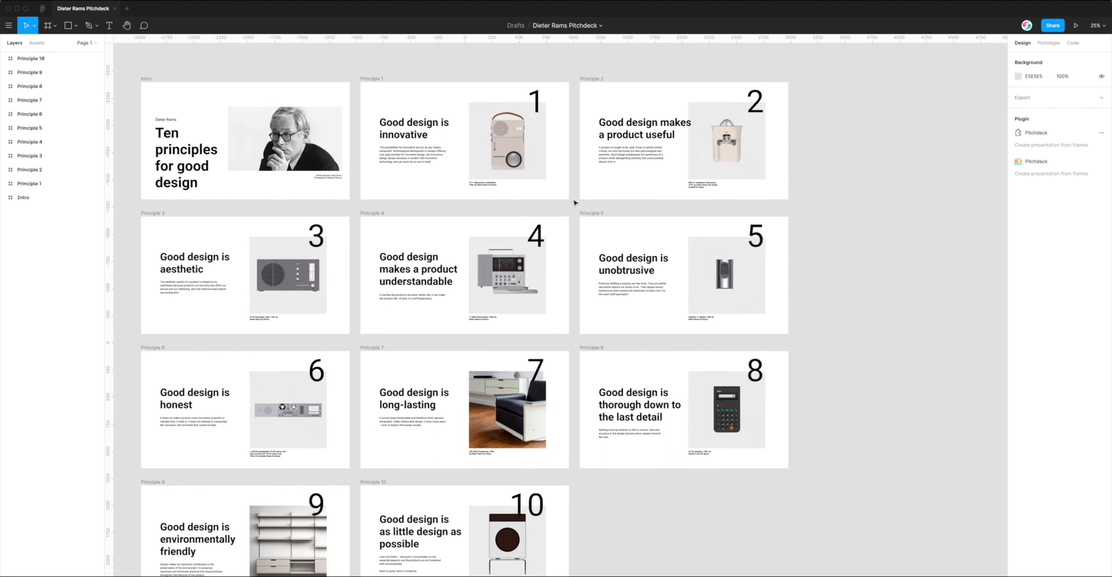
# Run the Pitchdeck Presentation Studio plugin and move its window higher over the canvas
pyautogui.rightClick(575, 178)
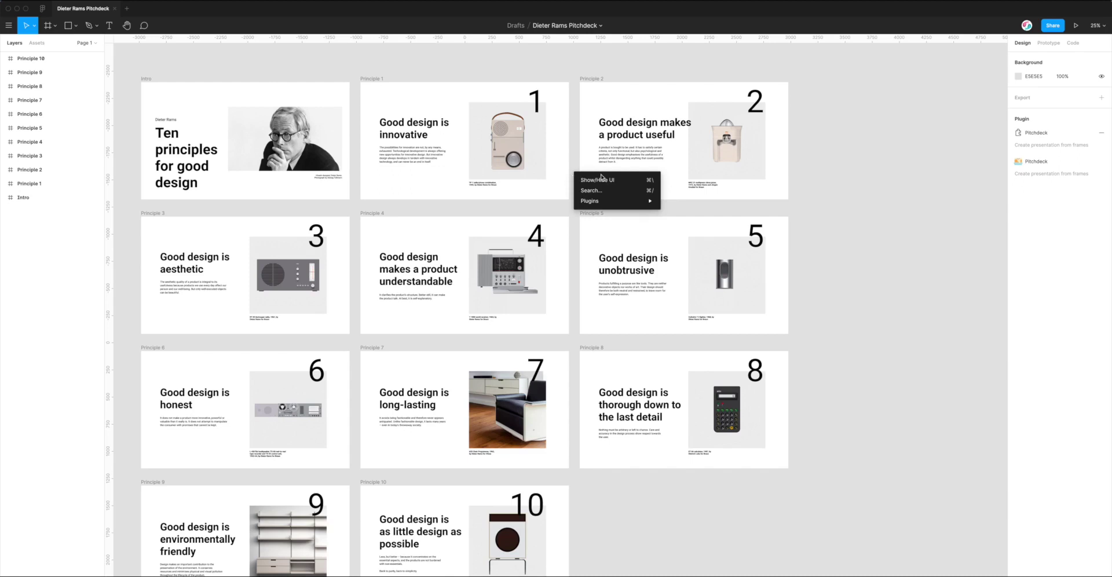
pyautogui.moveTo(591, 201)
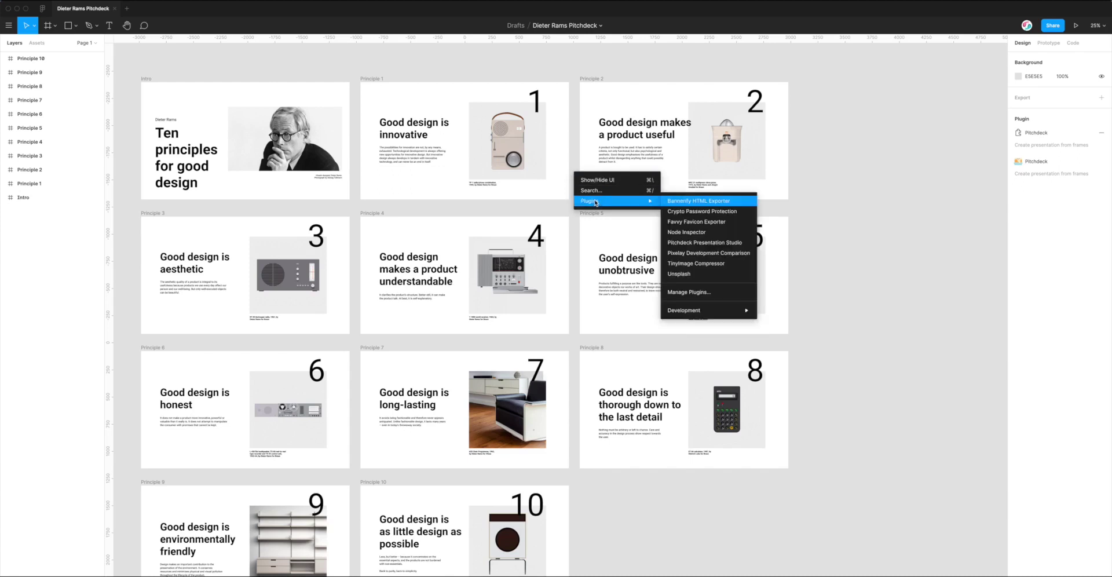
pyautogui.click(716, 245)
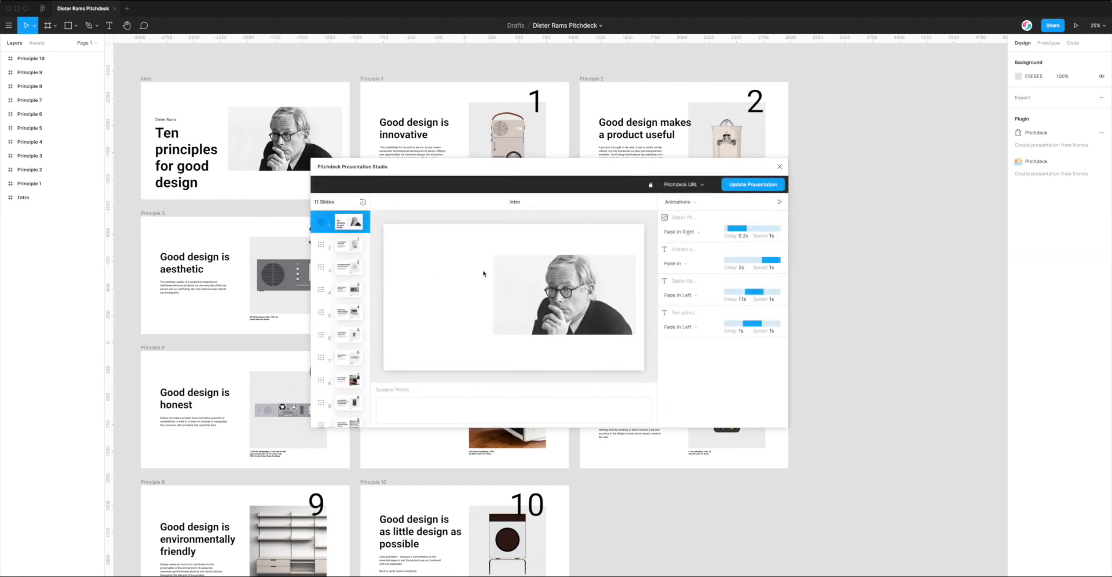
pyautogui.moveTo(530, 168); pyautogui.dragTo(509, 126)
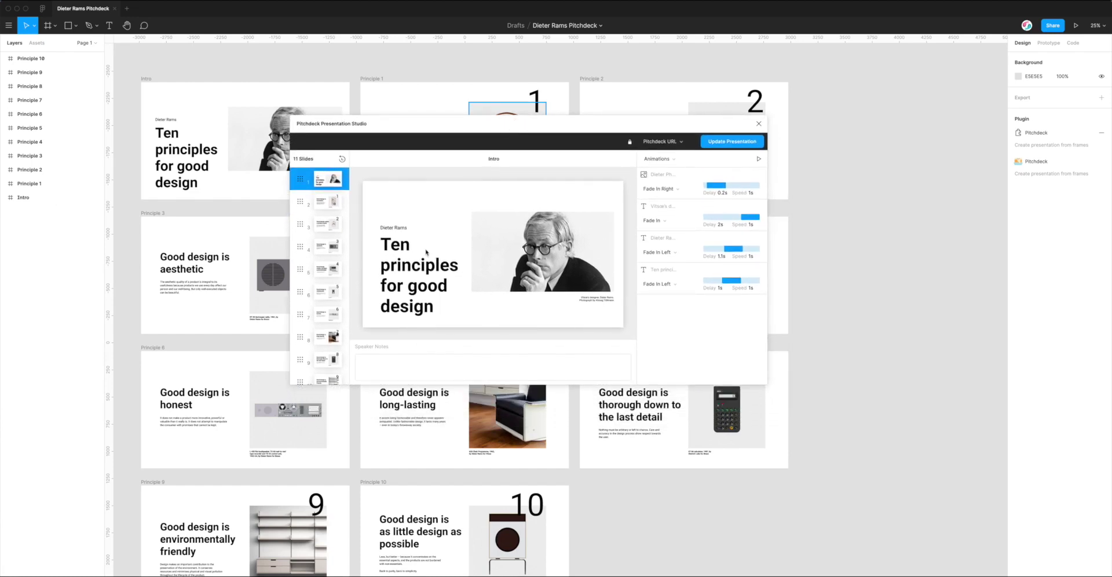
# Look through the plugin's slide list and preview the Principle 1 and Intro slides' animations
pyautogui.scroll(-1, 323, 313)
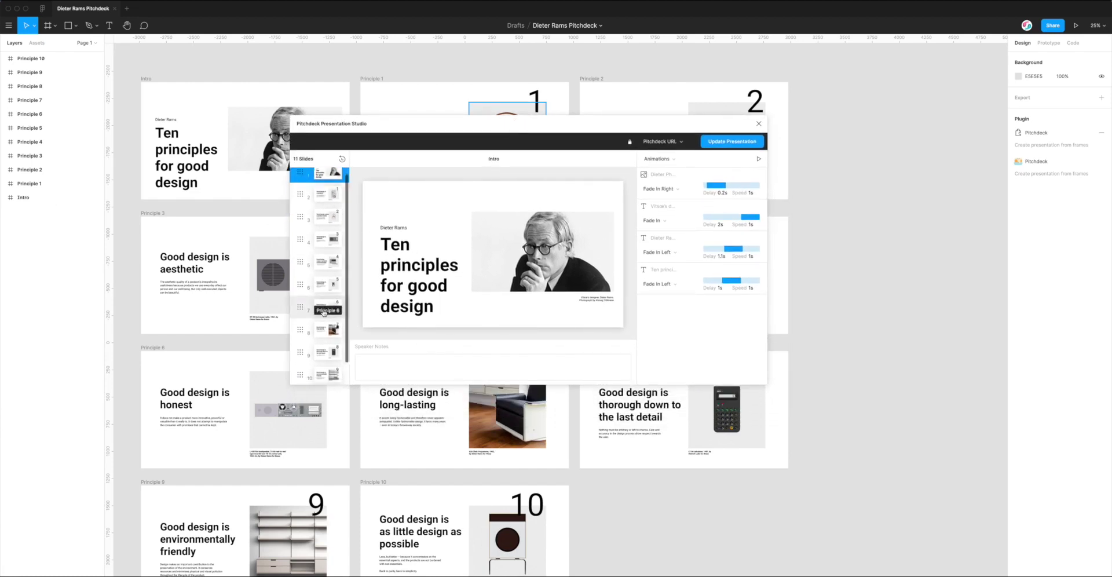
pyautogui.scroll(1, 323, 261)
pyautogui.click(326, 204)
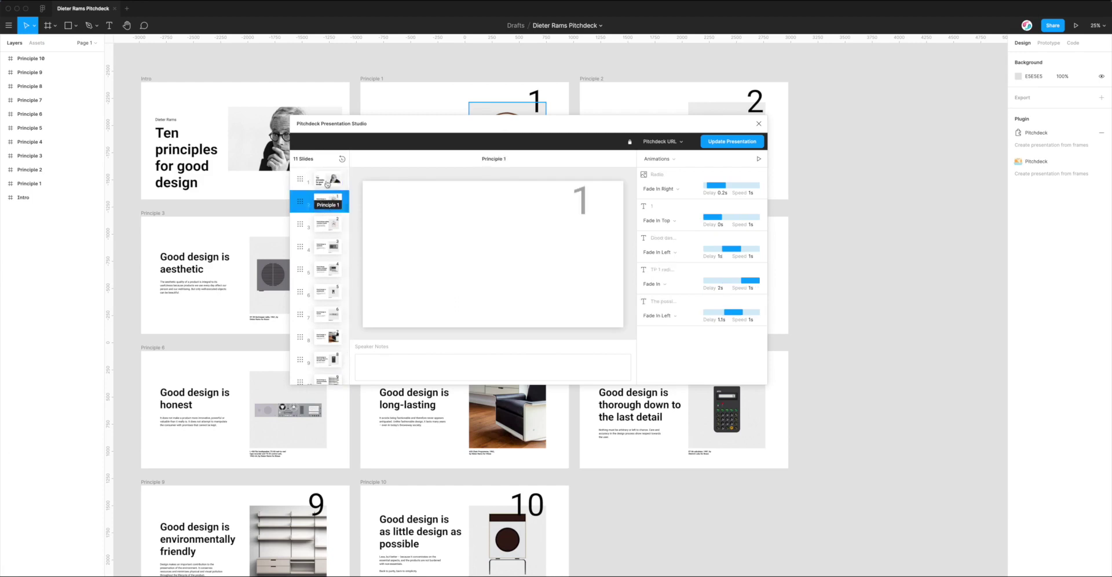
pyautogui.moveTo(481, 137)
pyautogui.mouseDown()
pyautogui.moveTo(601, 174)
pyautogui.moveTo(573, 218)
pyautogui.moveTo(507, 191)
pyautogui.moveTo(490, 152)
pyautogui.mouseUp()
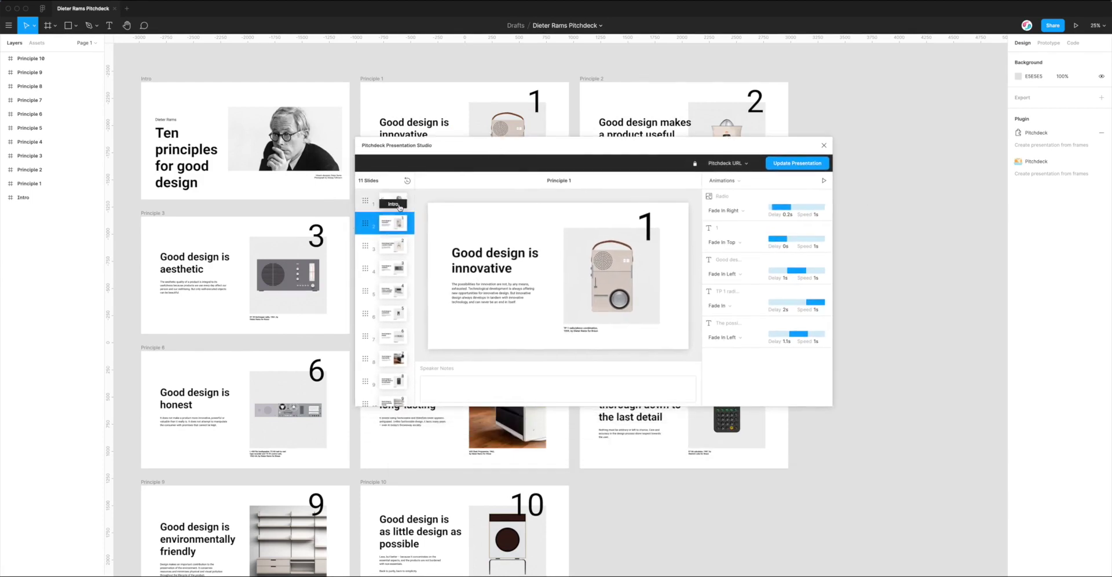
pyautogui.click(398, 202)
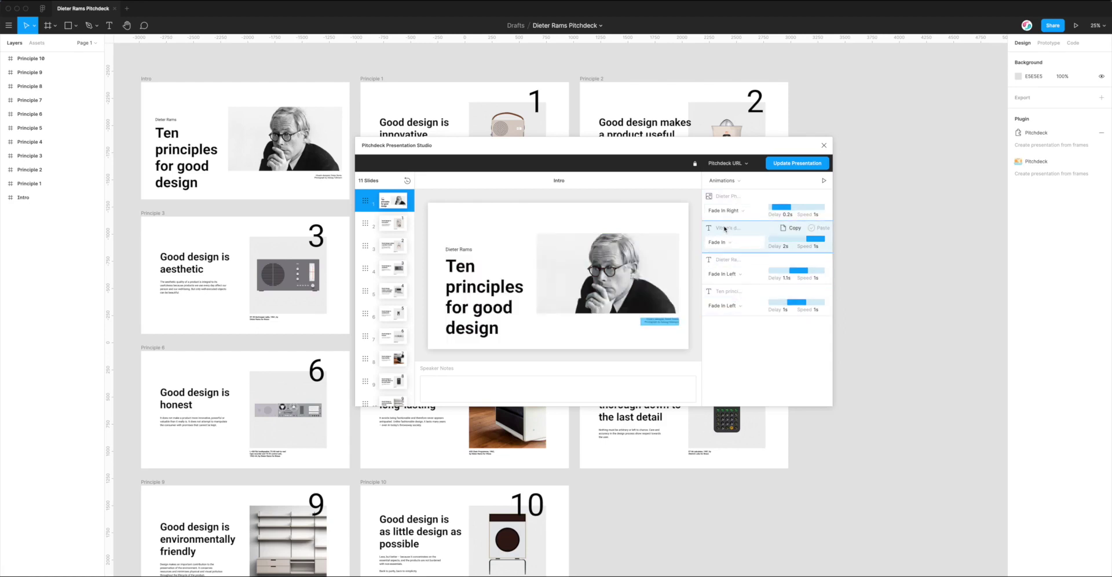
# Preview the animations of the Principle 1, Principle 2 and Principle 3 slides and check which layers they apply to
pyautogui.click(393, 223)
pyautogui.click(388, 247)
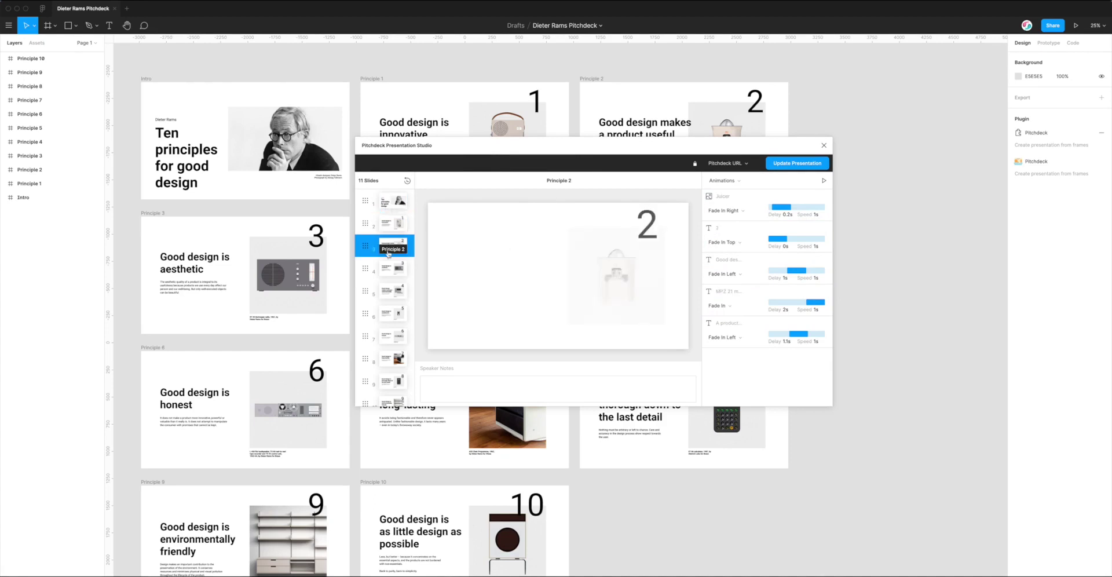
pyautogui.click(391, 268)
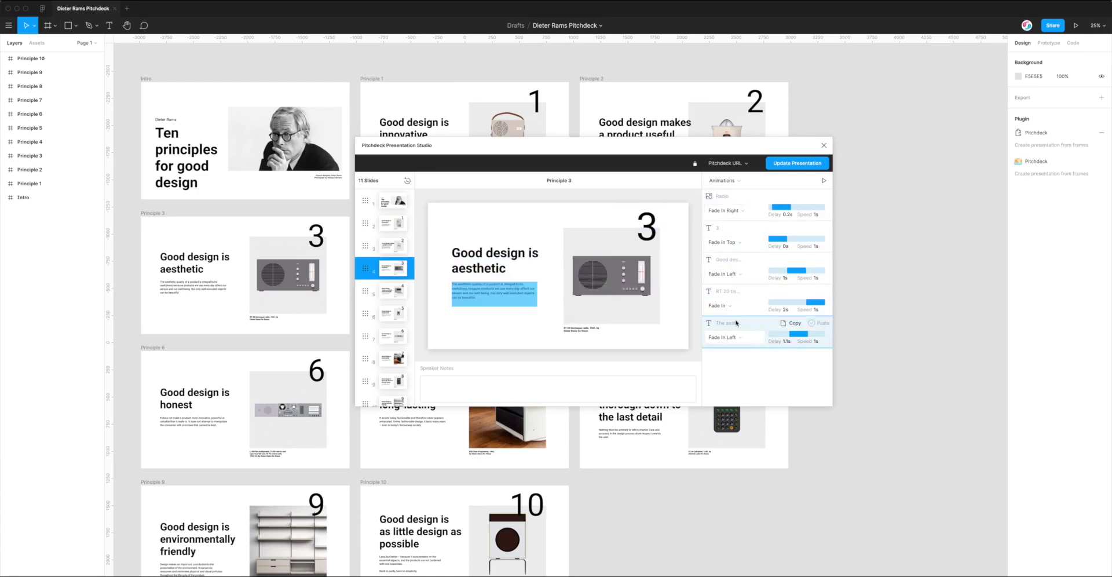
pyautogui.moveTo(734, 331)
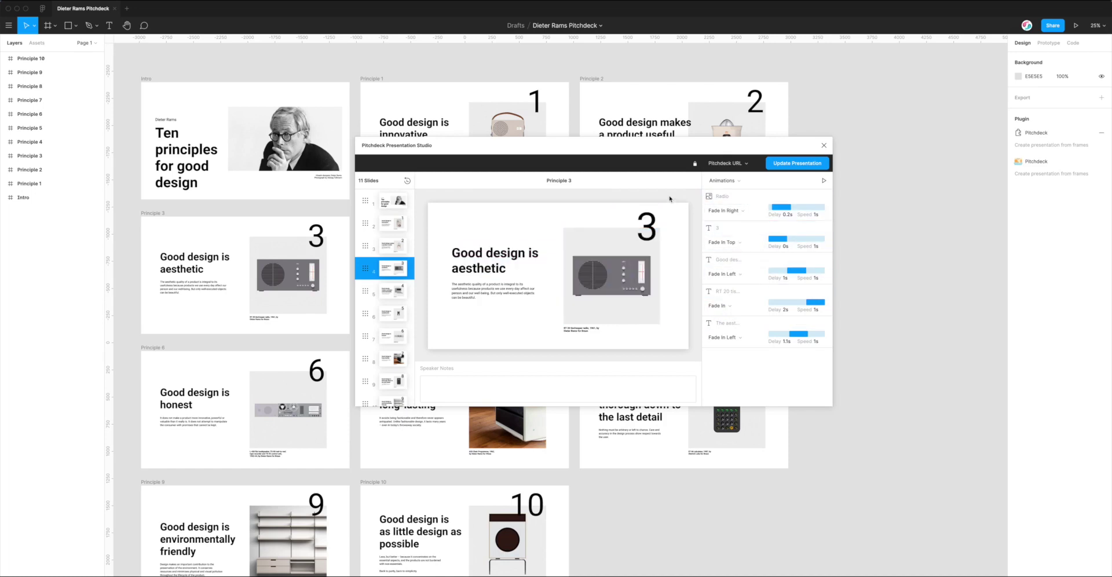
pyautogui.moveTo(660, 145); pyautogui.dragTo(684, 127)
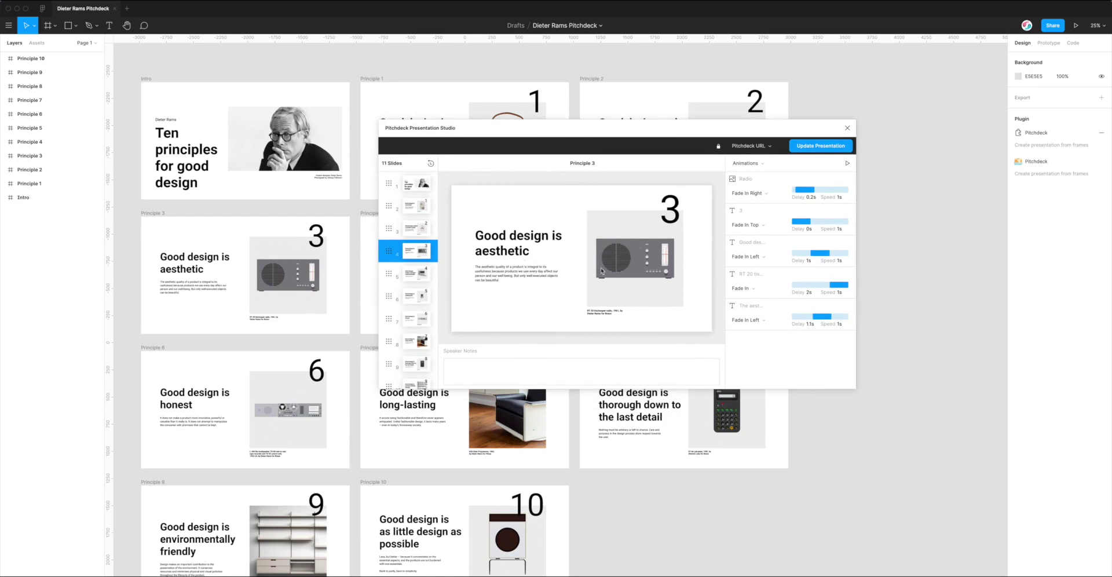
# Go back to the Intro slide and switch its layer settings from Animations to Clickable URL Links
pyautogui.click(413, 221)
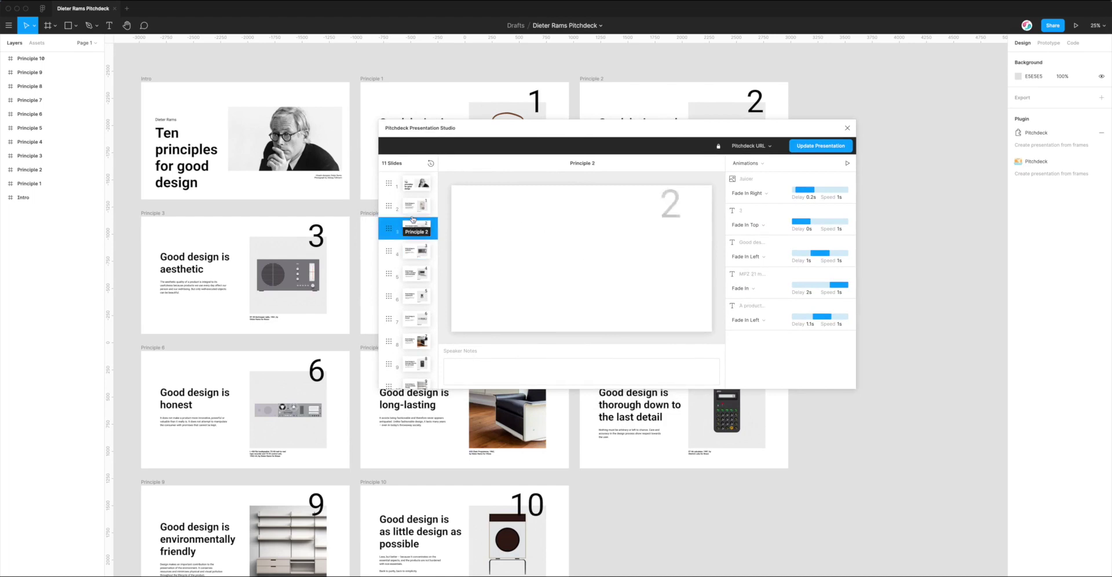
pyautogui.click(413, 207)
pyautogui.click(412, 185)
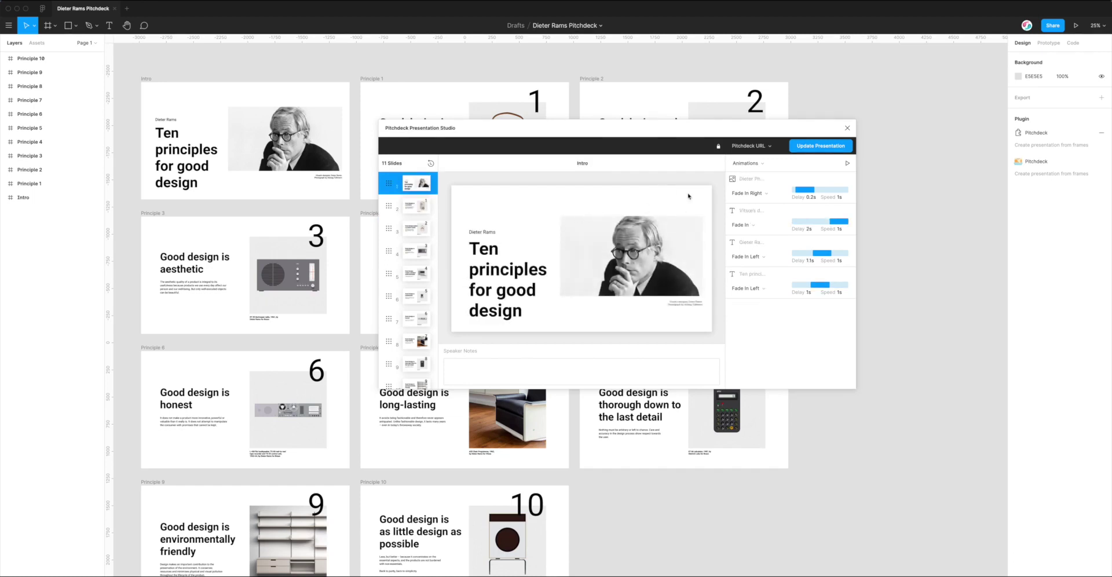
pyautogui.moveTo(751, 180)
pyautogui.click(780, 166)
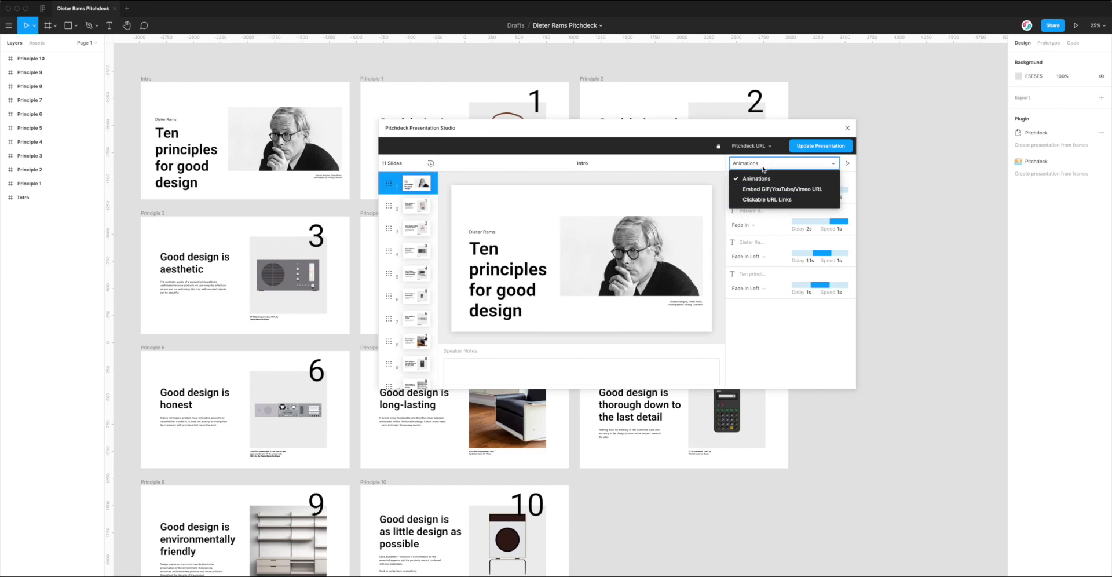
pyautogui.click(773, 200)
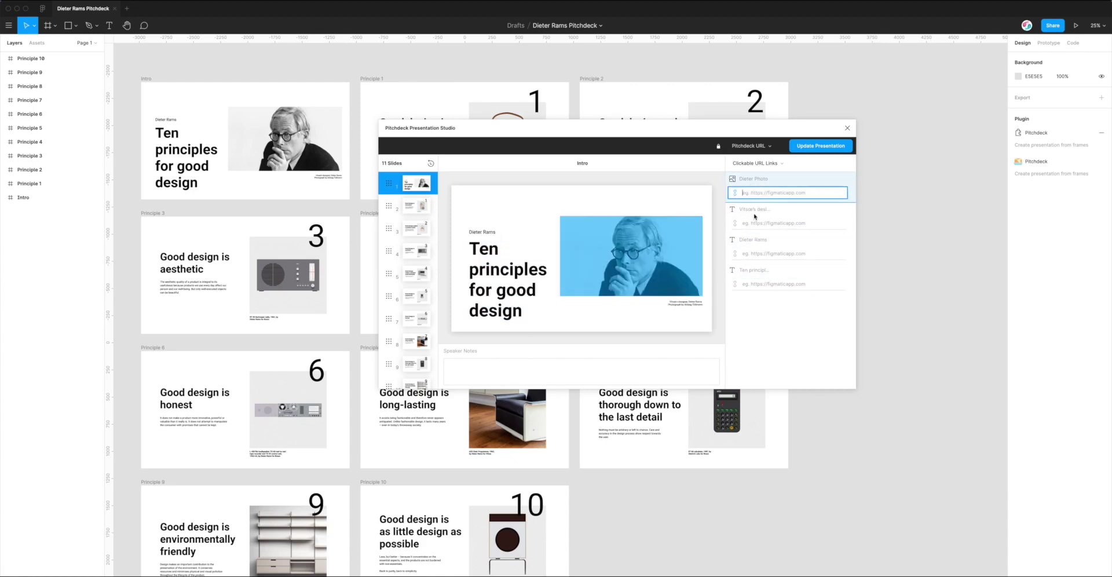
pyautogui.click(758, 222)
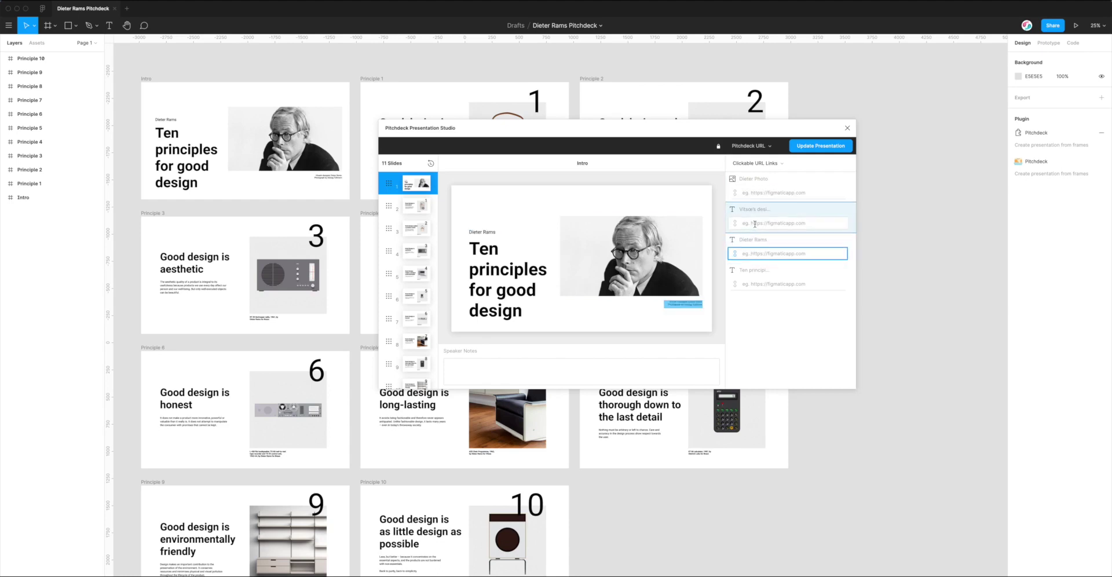
pyautogui.click(751, 193)
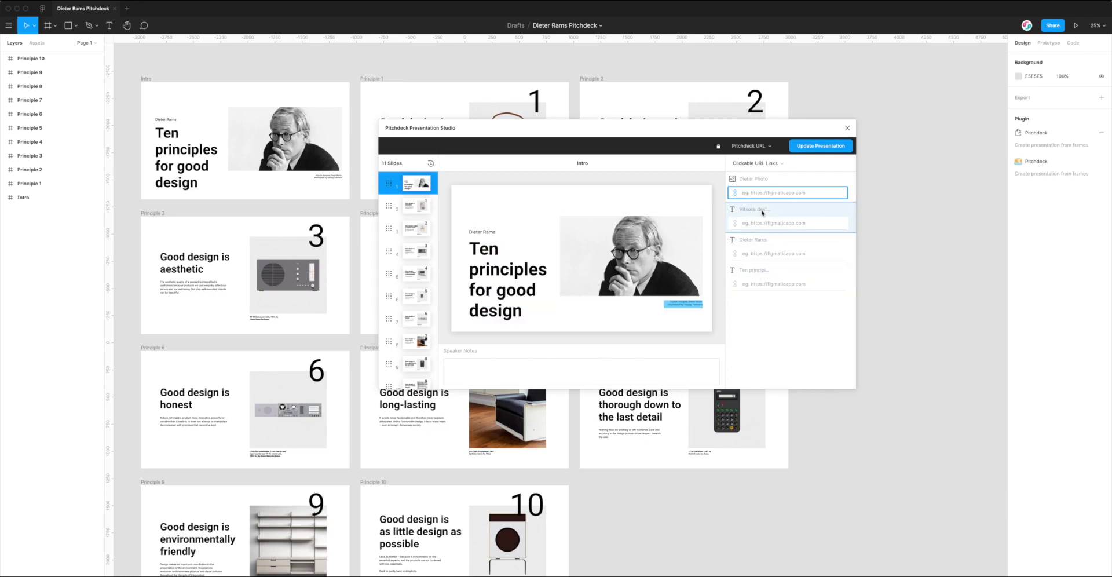
pyautogui.moveTo(702, 132); pyautogui.dragTo(706, 119)
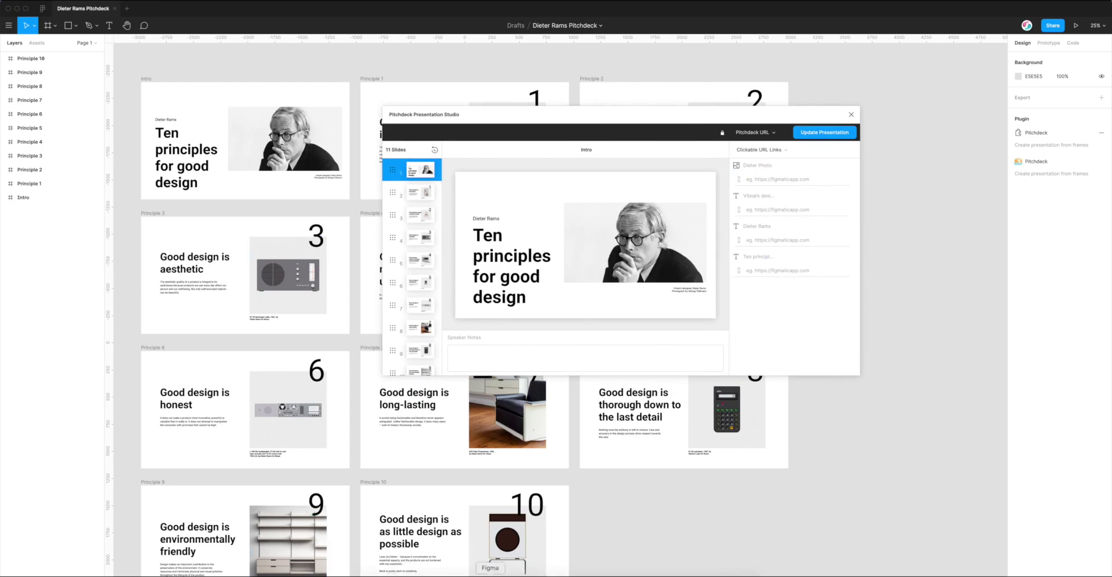
# Switch to the Chrome window with Vitsœ's Good design page and look over its content
pyautogui.rightClick(520, 575)
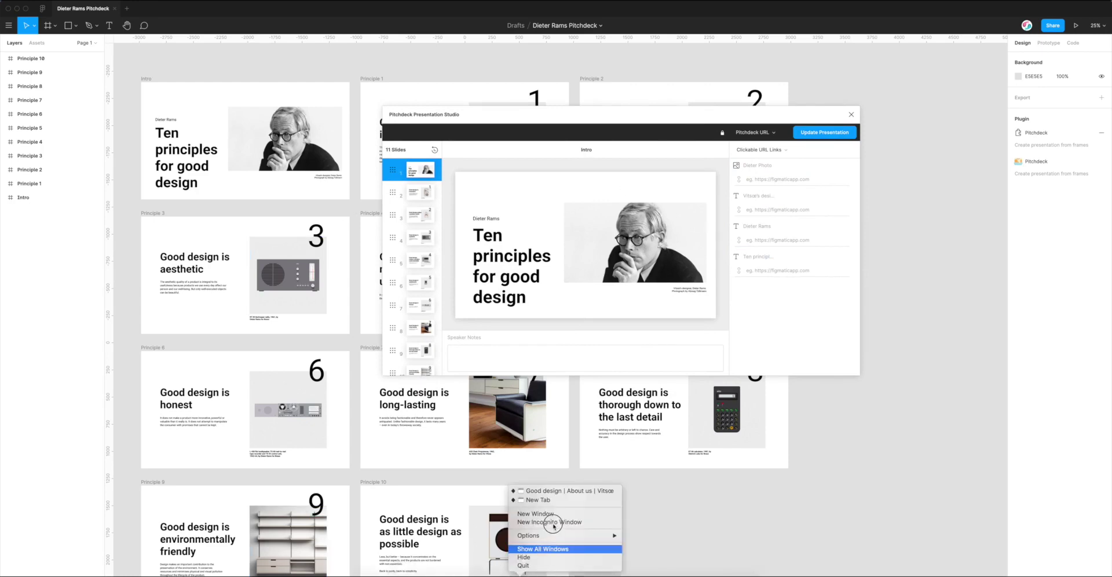
pyautogui.click(541, 492)
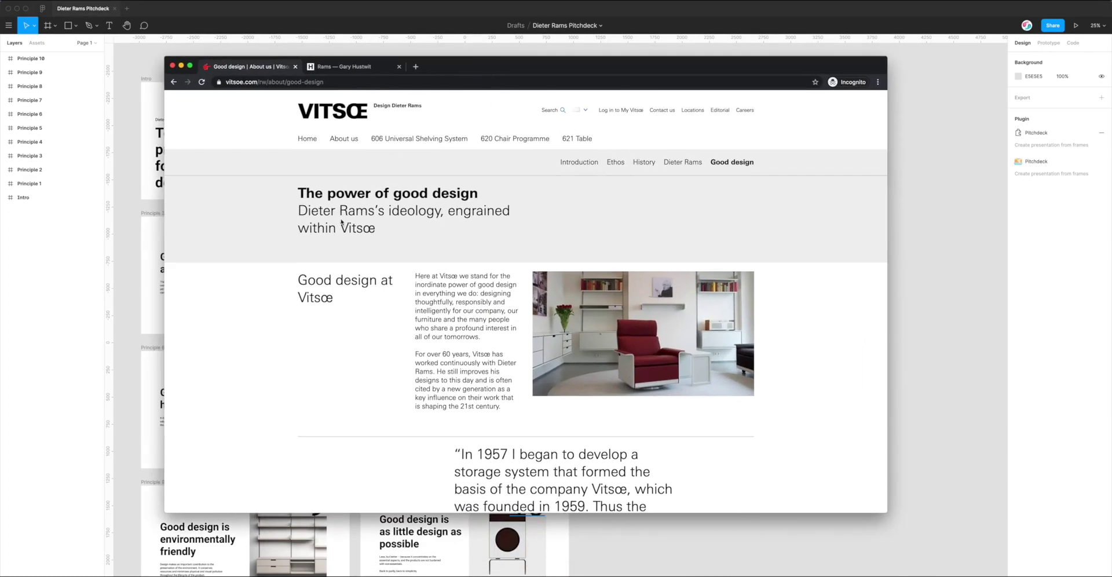
pyautogui.scroll(-15, 455, 254)
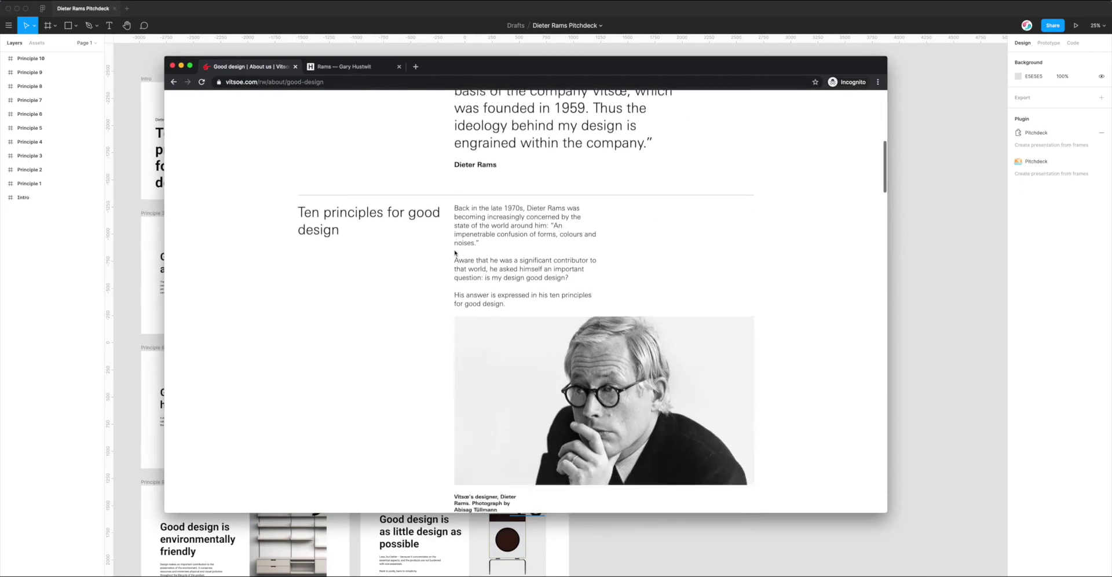
pyautogui.scroll(15, 455, 252)
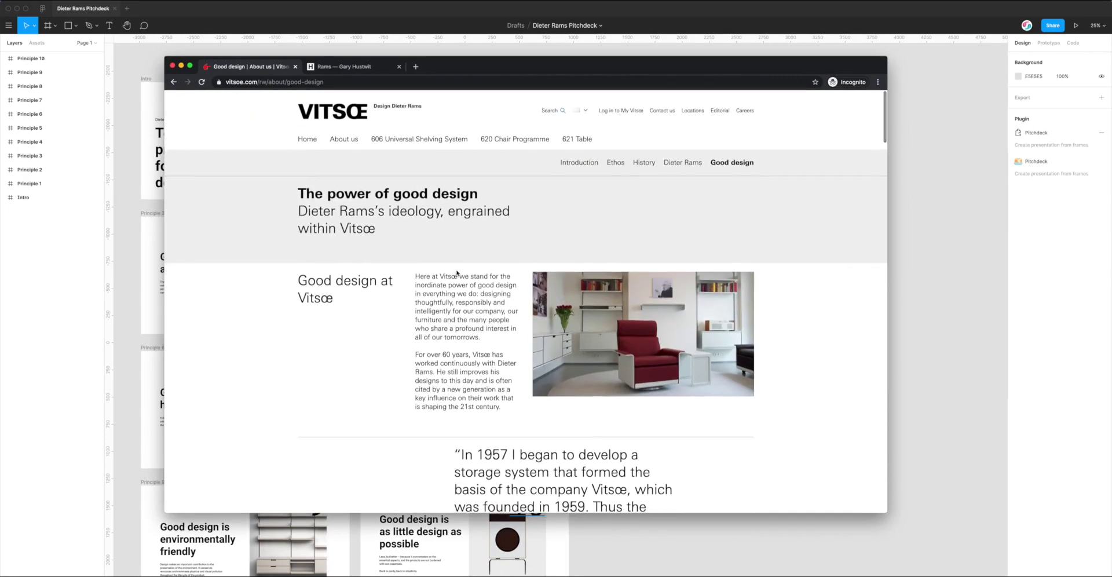
pyautogui.click(330, 82)
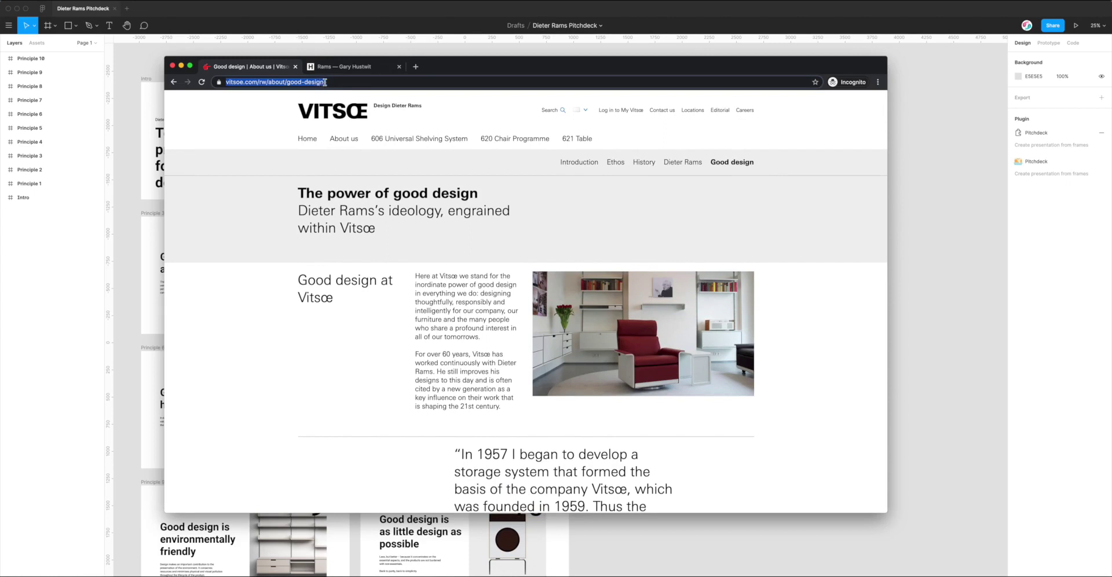
pyautogui.click(329, 82)
pyautogui.moveTo(371, 82); pyautogui.dragTo(222, 81)
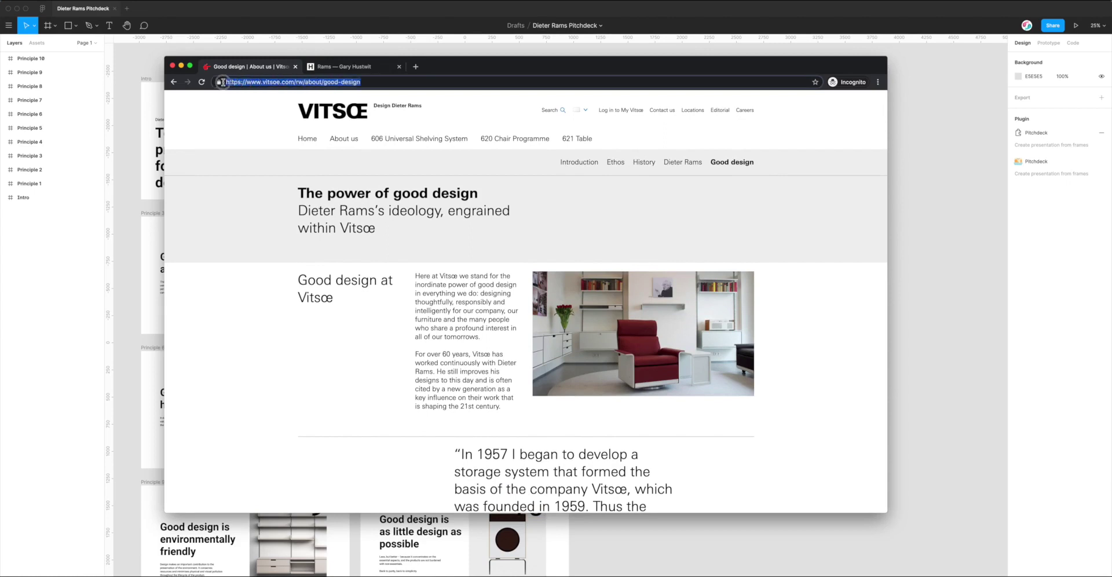
pyautogui.rightClick(247, 83)
pyautogui.click(270, 137)
pyautogui.click(181, 67)
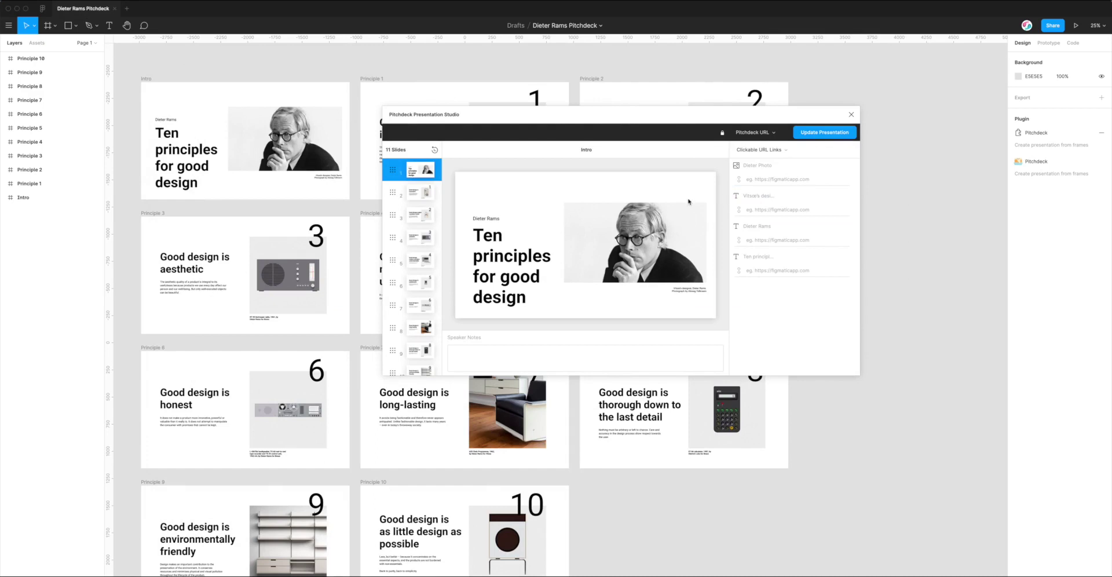
pyautogui.click(755, 179)
pyautogui.press('super+v')
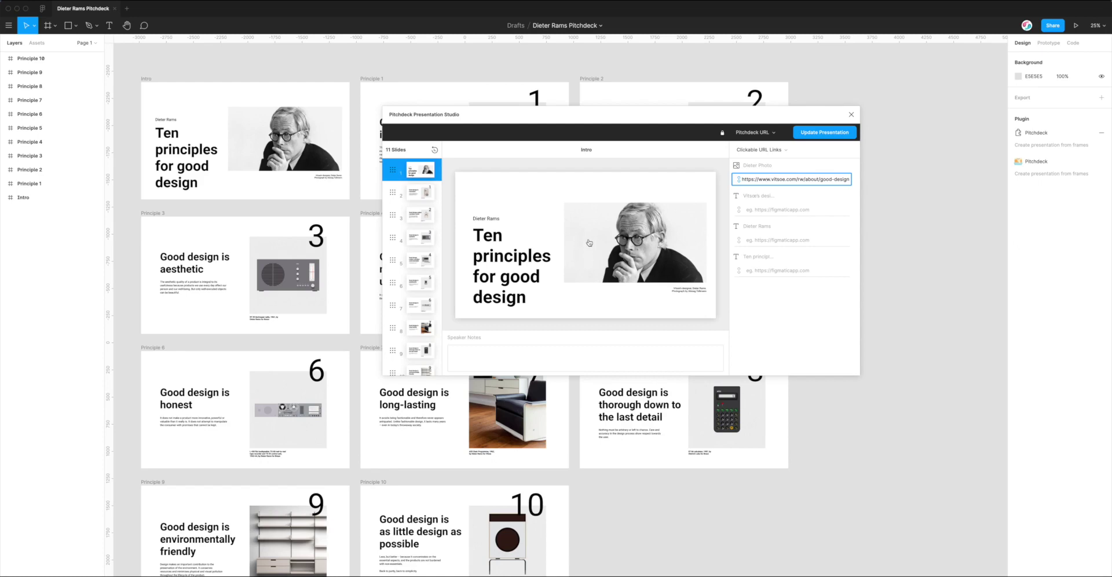
pyautogui.press('Tab')
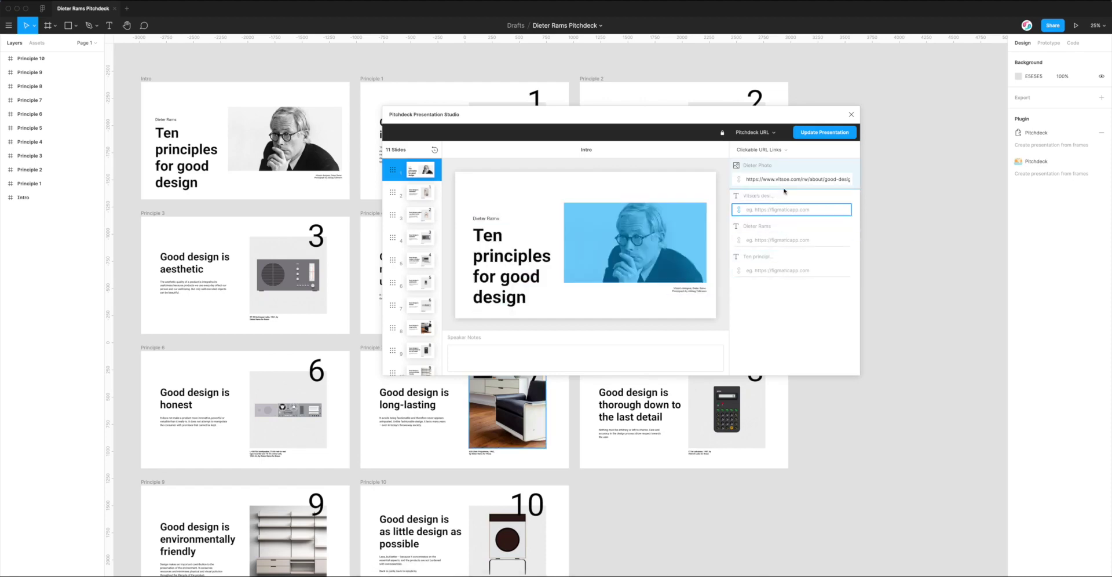
pyautogui.click(764, 212)
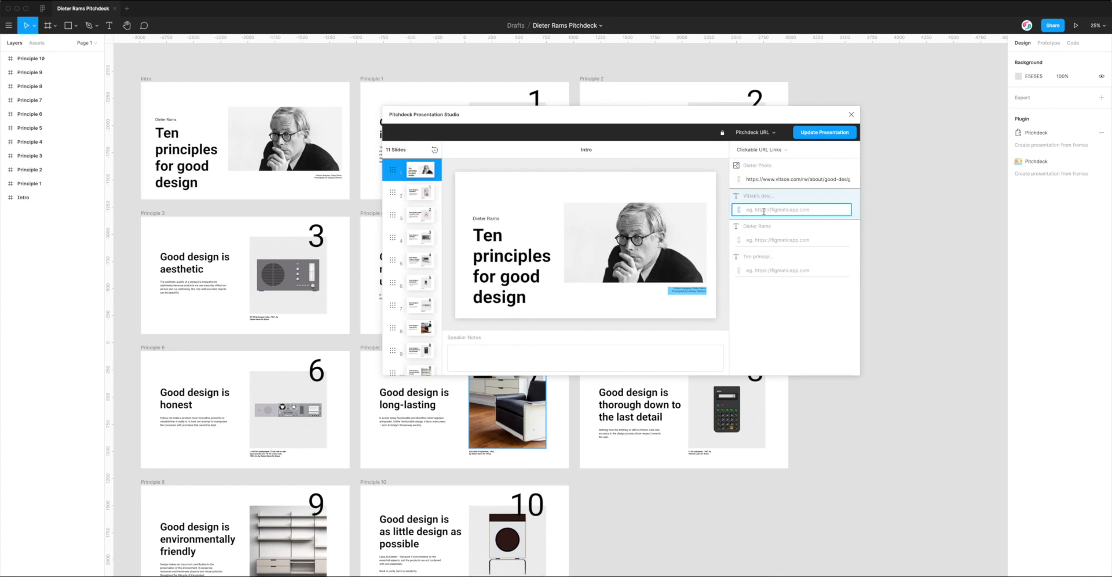
pyautogui.hotkey('ctrl', 'v')
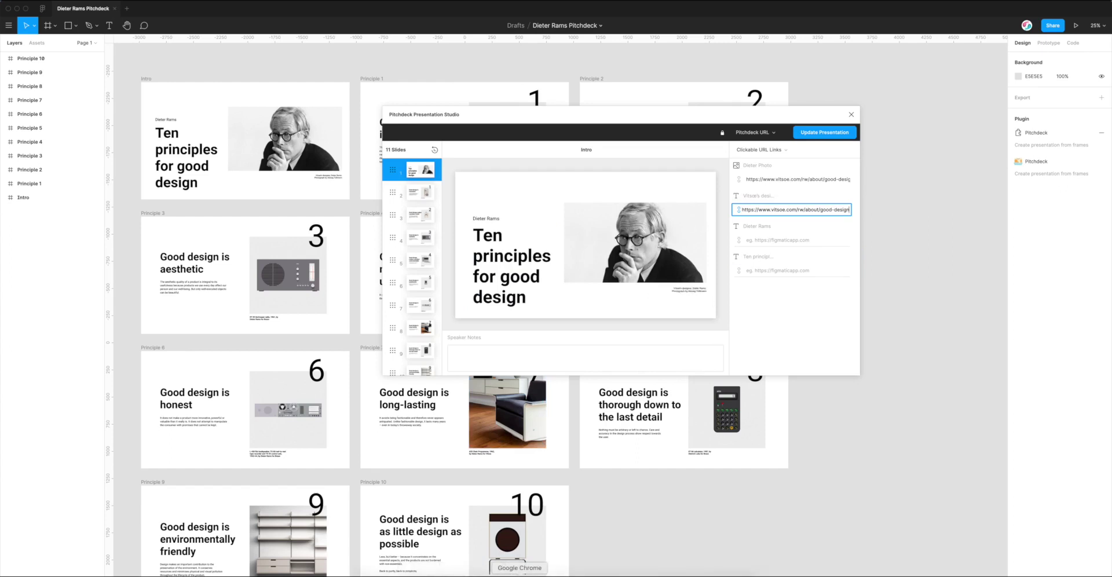
# Switch to the Chrome window, show Gary Hustwit's Rams film page and look over its content
pyautogui.rightClick(520, 575)
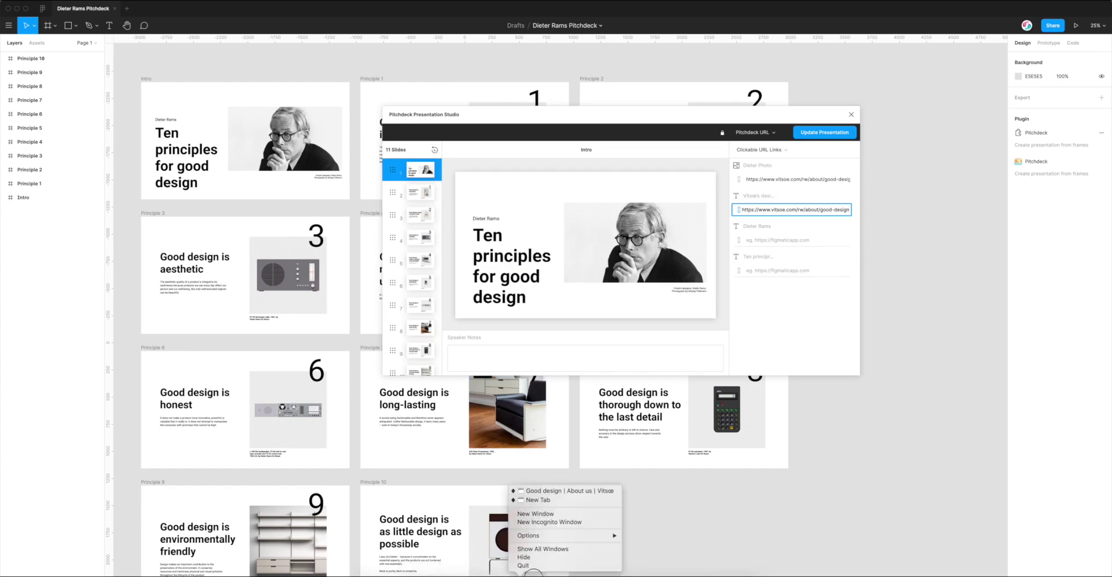
pyautogui.click(554, 495)
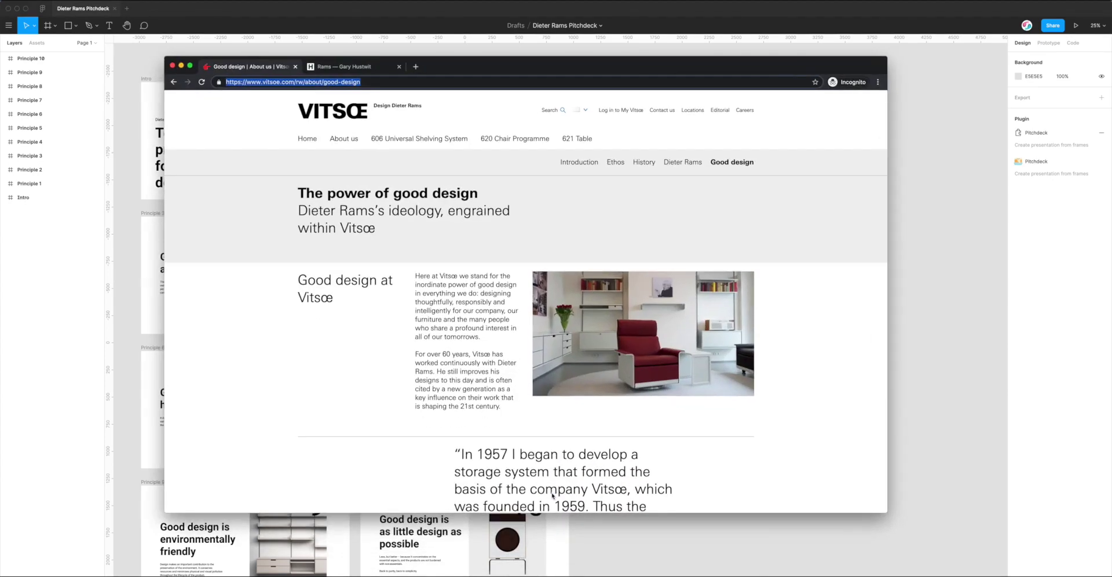
pyautogui.click(340, 68)
pyautogui.click(336, 81)
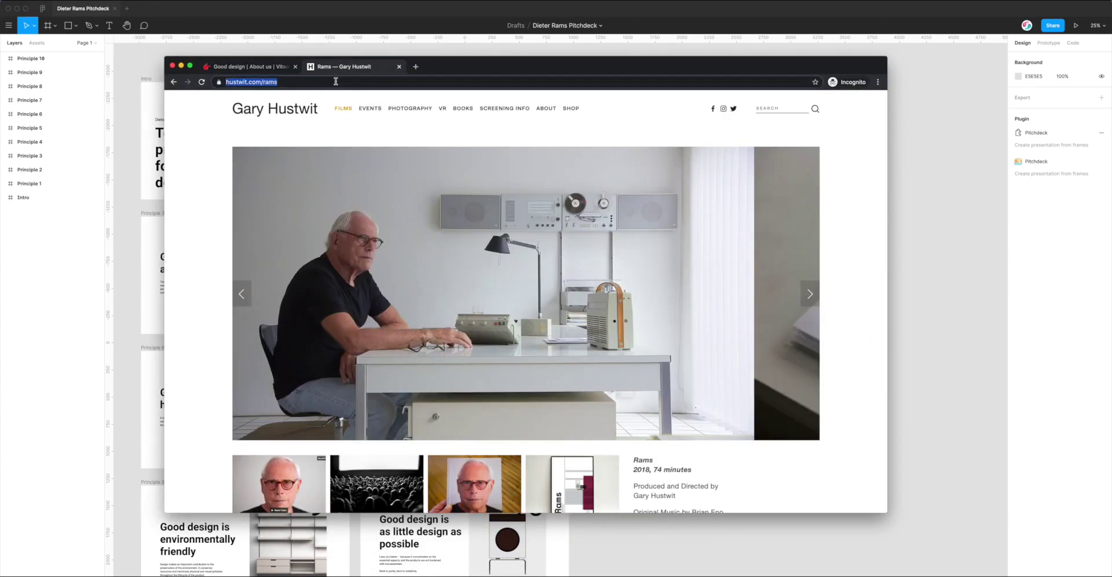
pyautogui.scroll(-3, 399, 189)
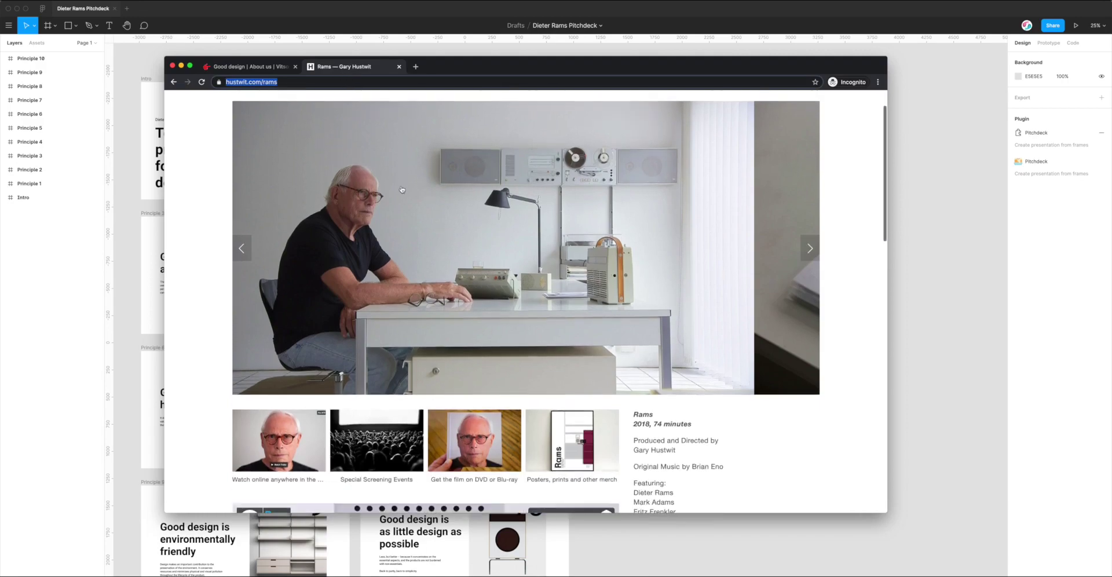
pyautogui.scroll(-7, 400, 189)
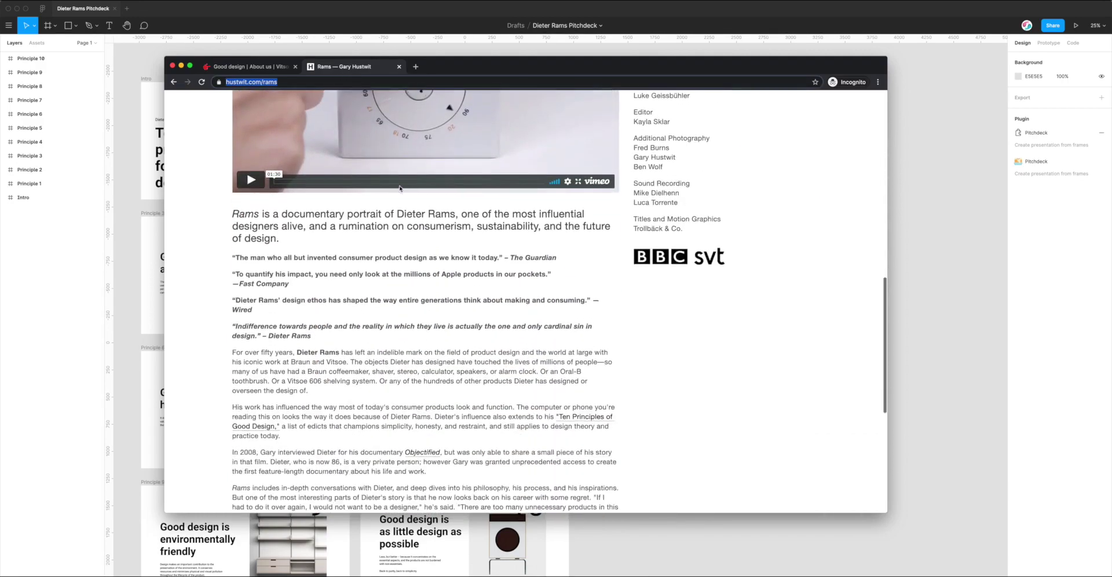
pyautogui.scroll(10, 400, 188)
pyautogui.click(338, 83)
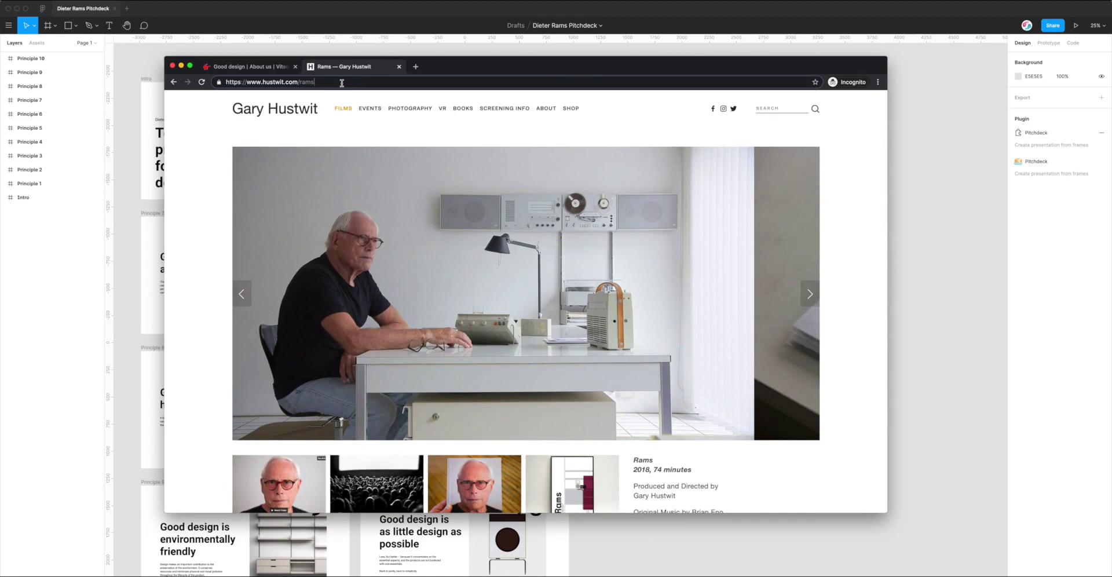
pyautogui.moveTo(335, 83); pyautogui.dragTo(263, 83)
pyautogui.hotkey('ctrl', 'c')
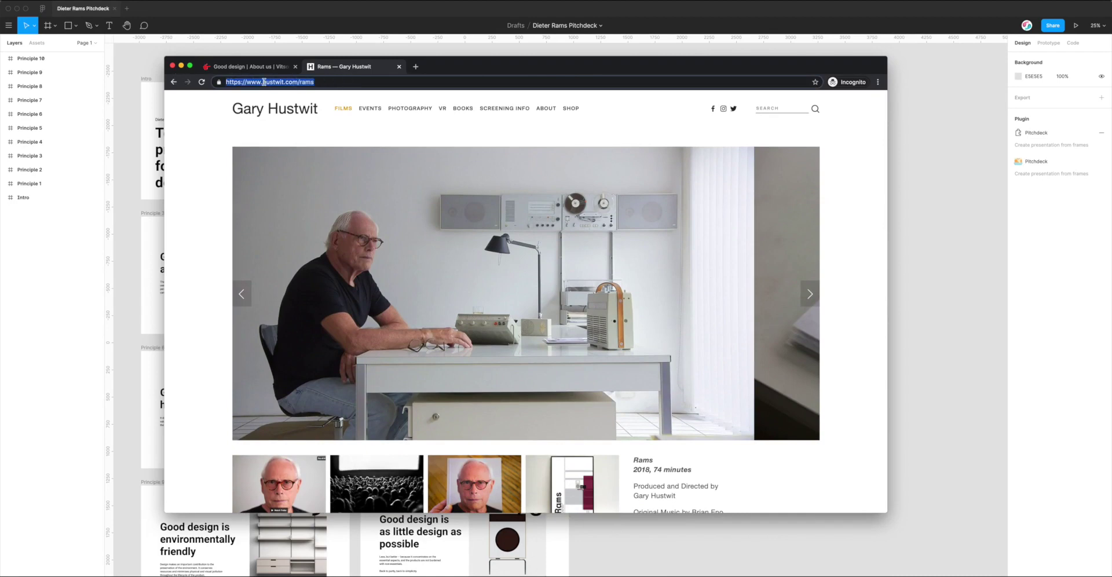
pyautogui.press('super+Tab')
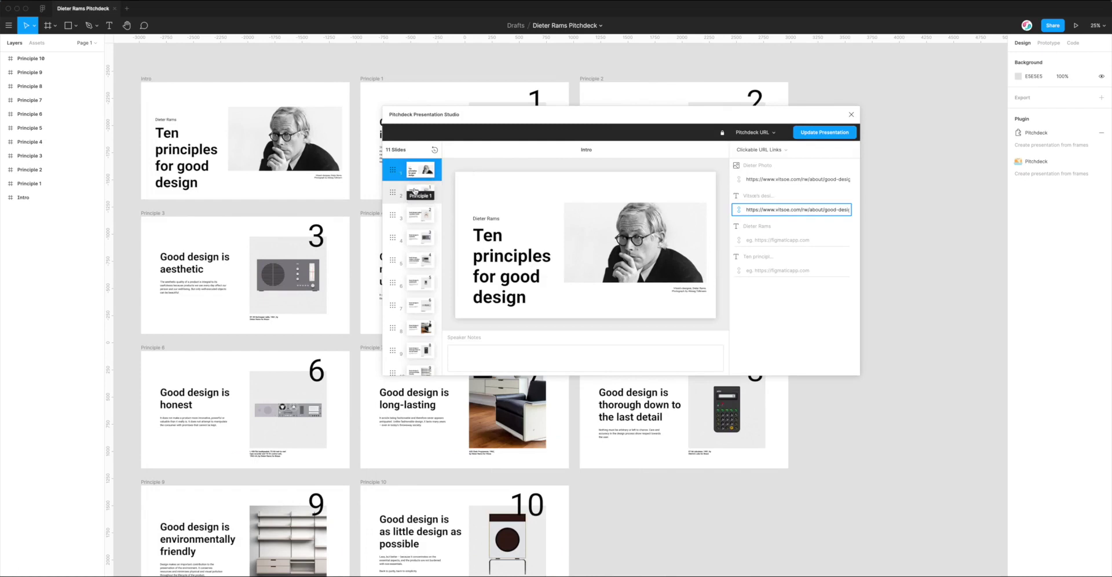
pyautogui.click(415, 191)
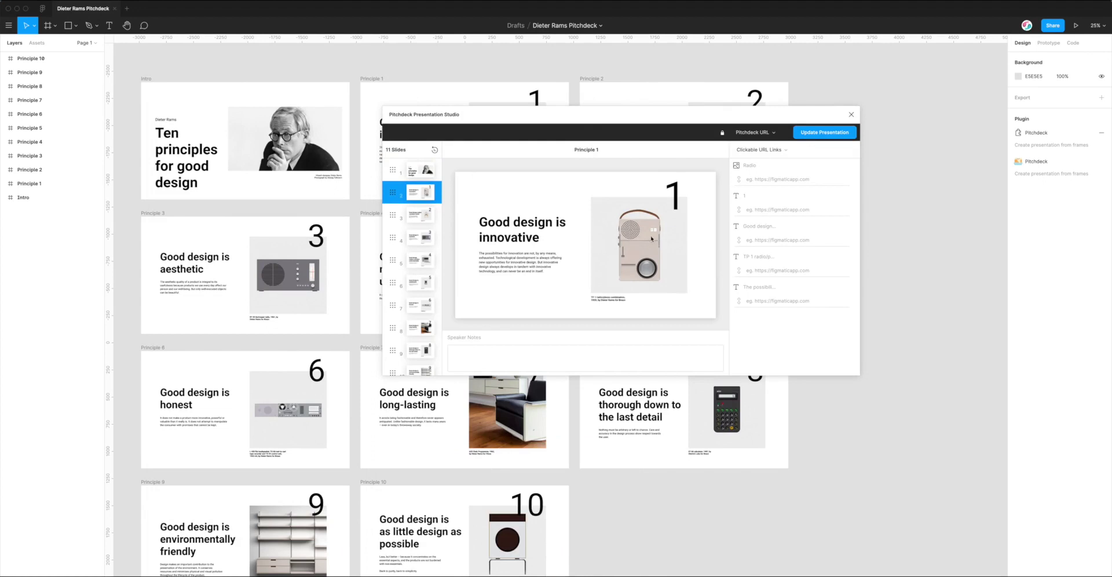
pyautogui.click(758, 179)
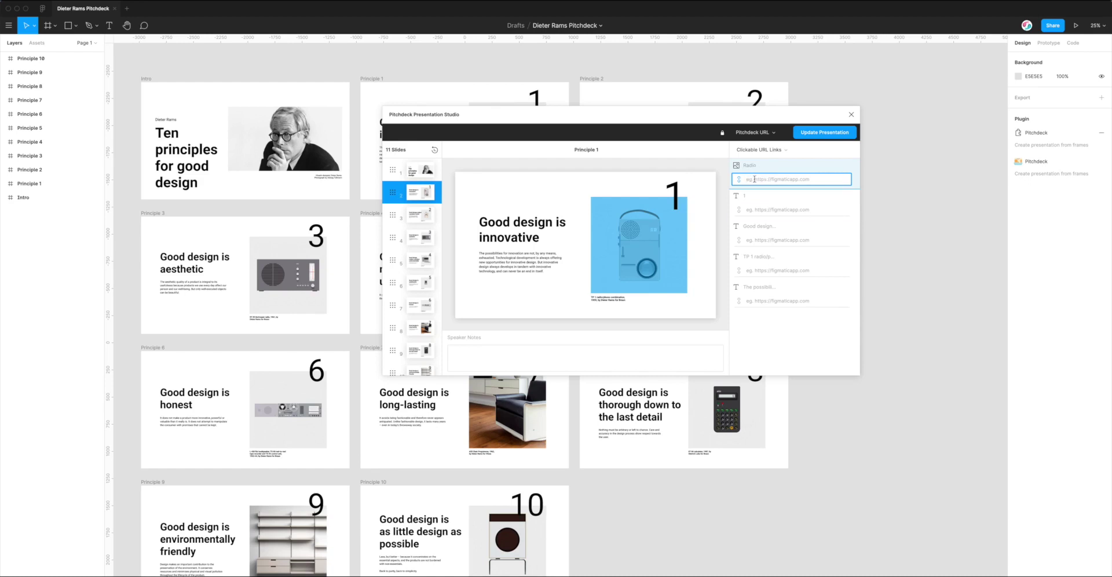
pyautogui.hotkey('ctrl', 'v')
pyautogui.tripleClick(768, 180)
pyautogui.click(625, 267)
pyautogui.moveTo(830, 178); pyautogui.dragTo(727, 180)
pyautogui.hotkey('ctrl', 'c')
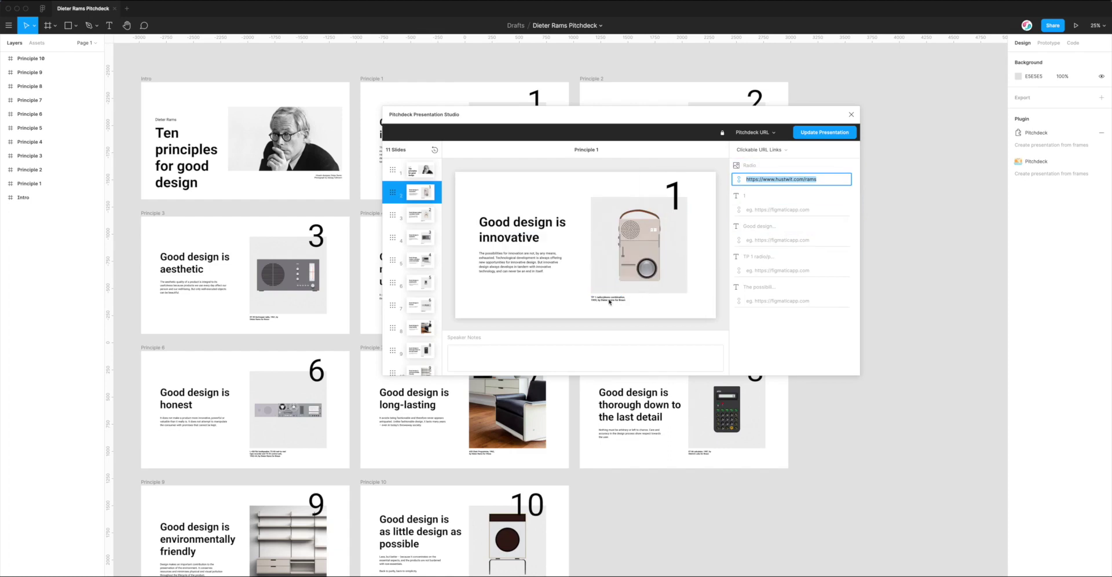
pyautogui.click(763, 270)
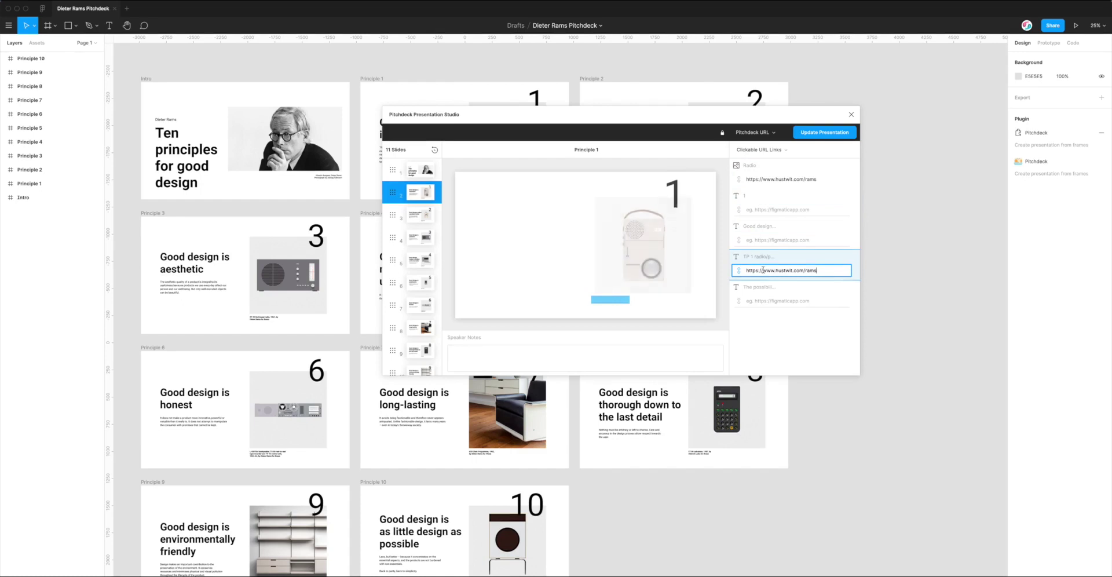
pyautogui.hotkey('ctrl', 'v')
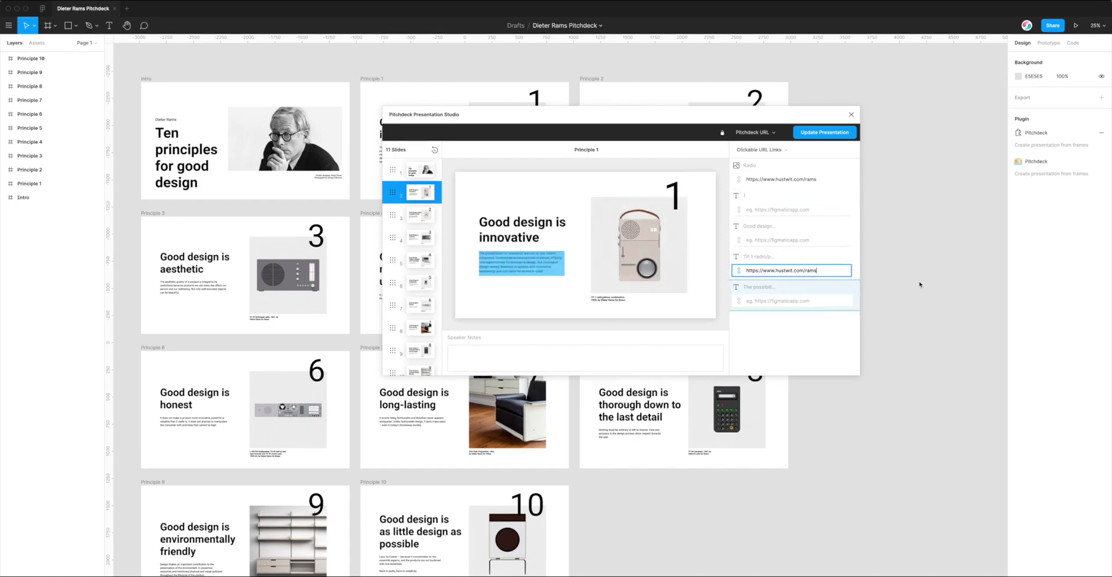
pyautogui.moveTo(829, 271); pyautogui.dragTo(729, 268)
pyautogui.click(829, 273)
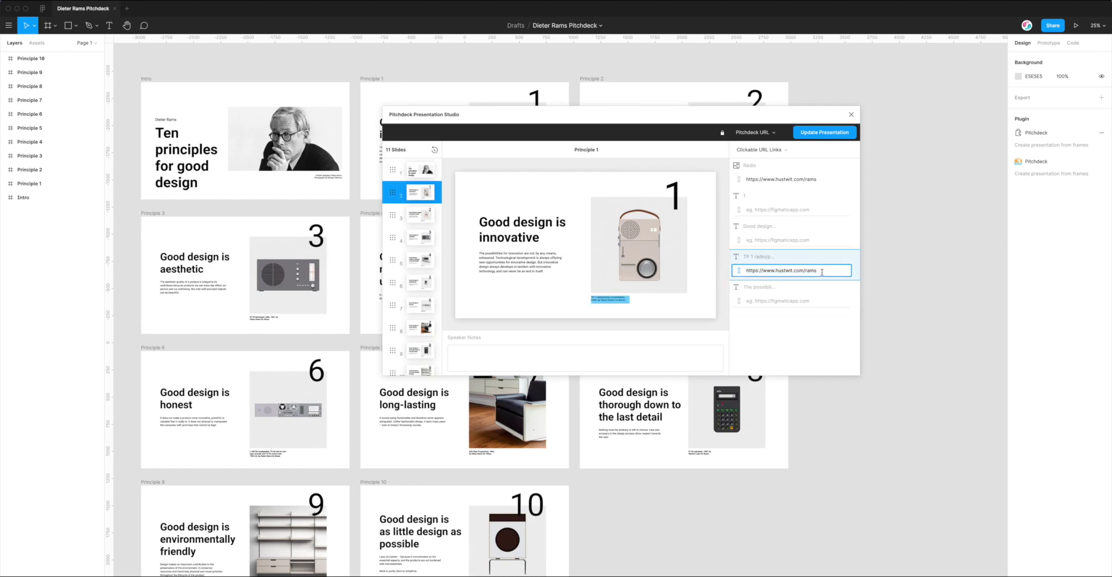
# Go back to the Intro slide and shift the Pitchdeck Presentation Studio window slightly
pyautogui.scroll(-2, 426, 226)
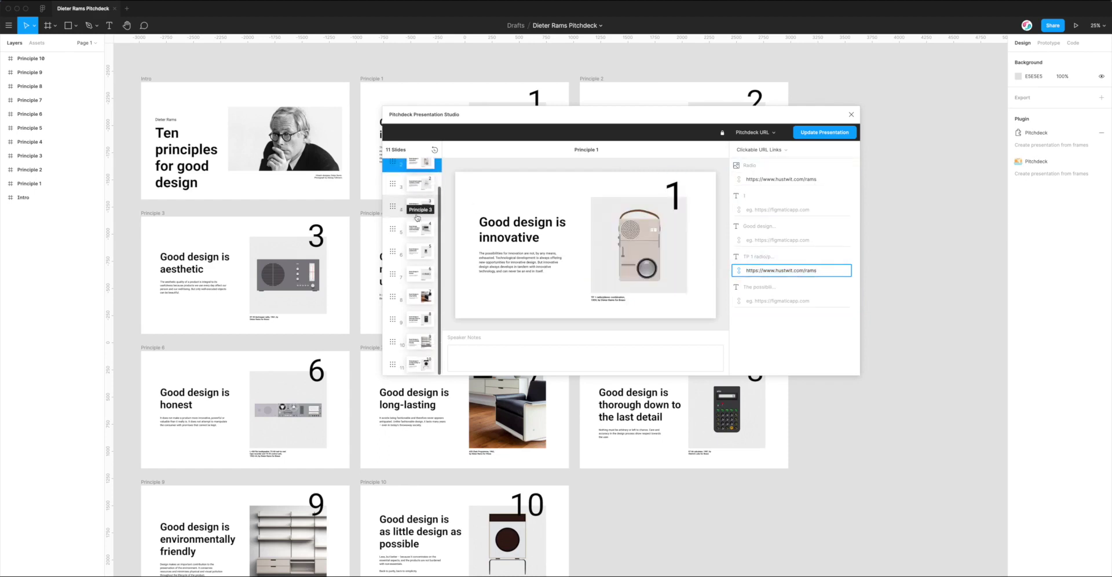
pyautogui.scroll(2, 422, 268)
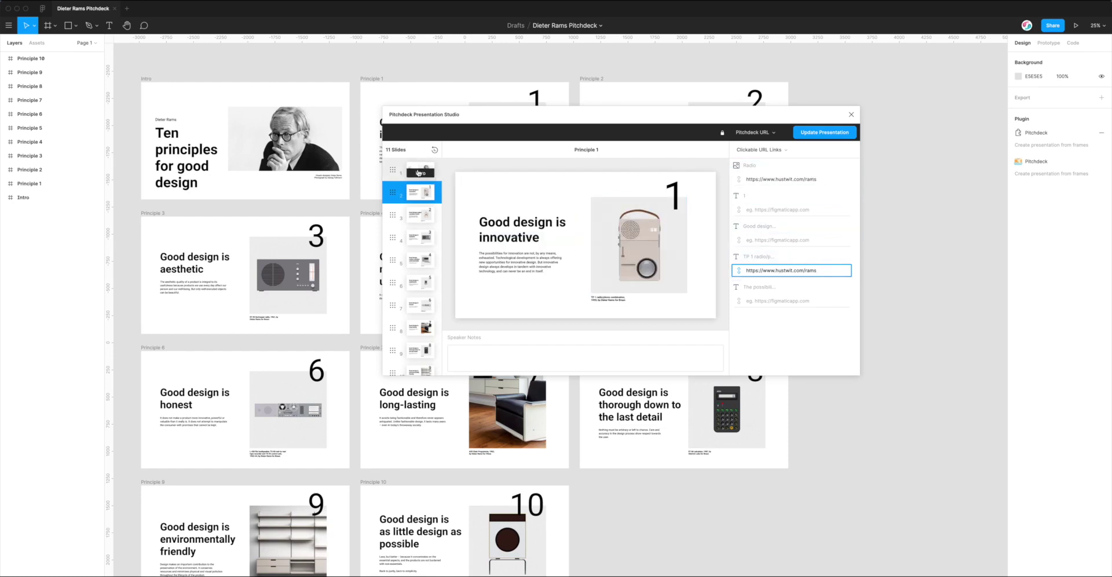
pyautogui.click(419, 172)
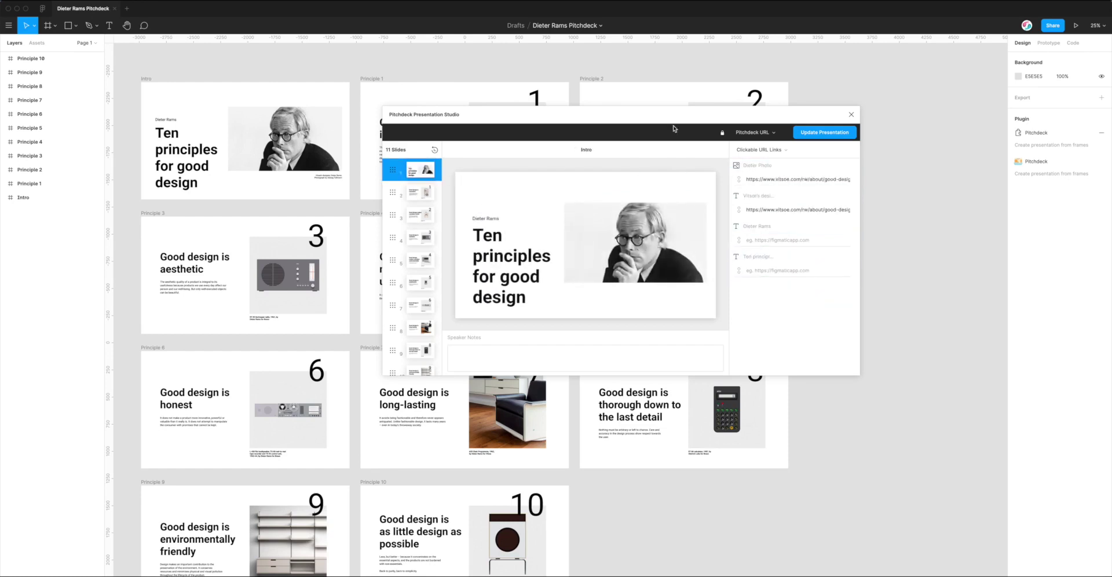
pyautogui.moveTo(674, 128); pyautogui.dragTo(684, 135)
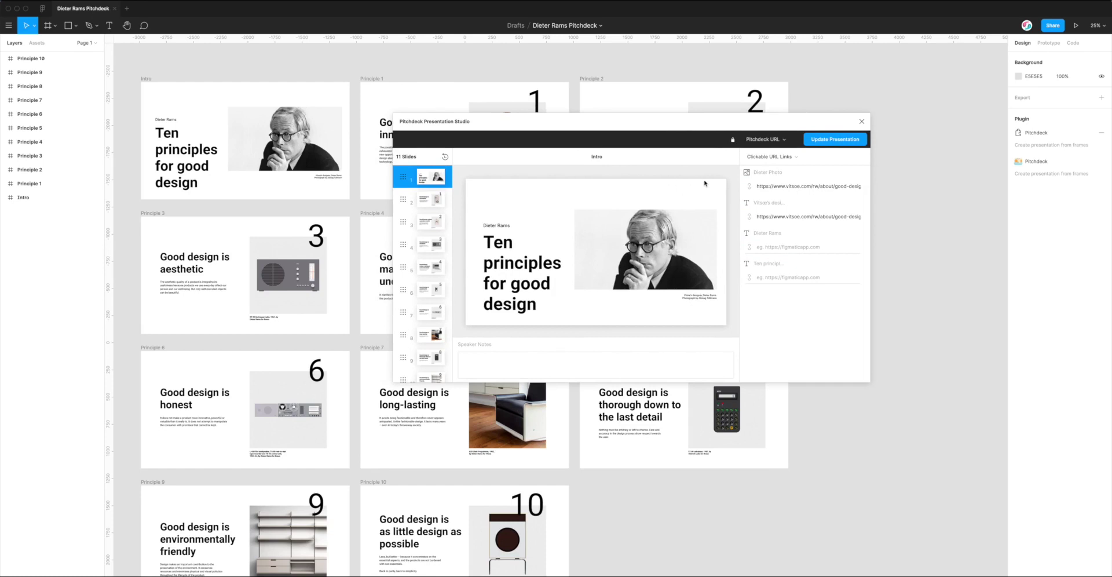
# Review the available output formats, keep the animated Pitchdeck URL and update the presentation
pyautogui.click(762, 141)
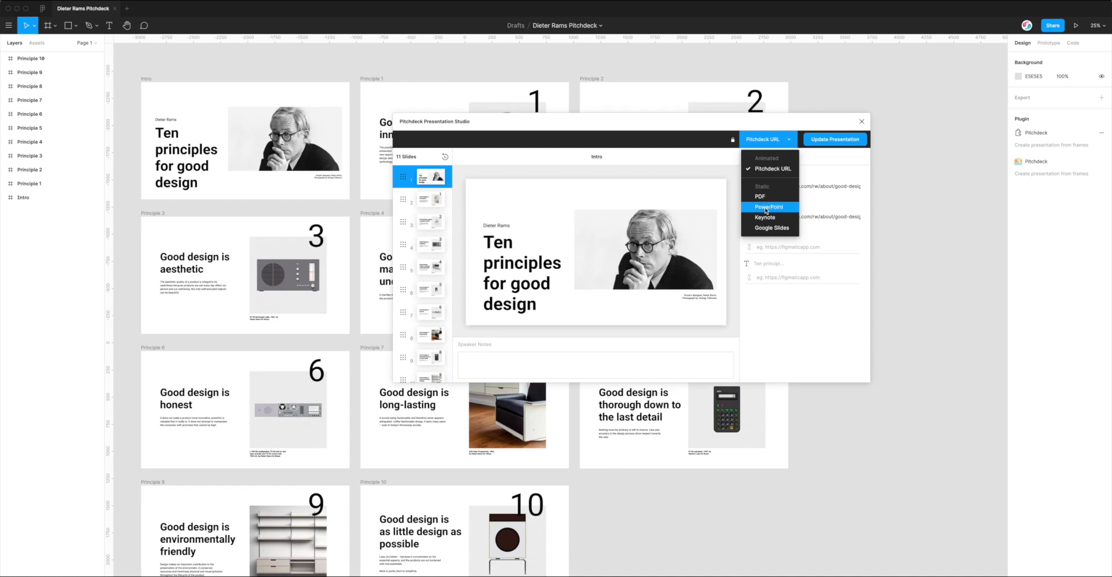
pyautogui.click(769, 170)
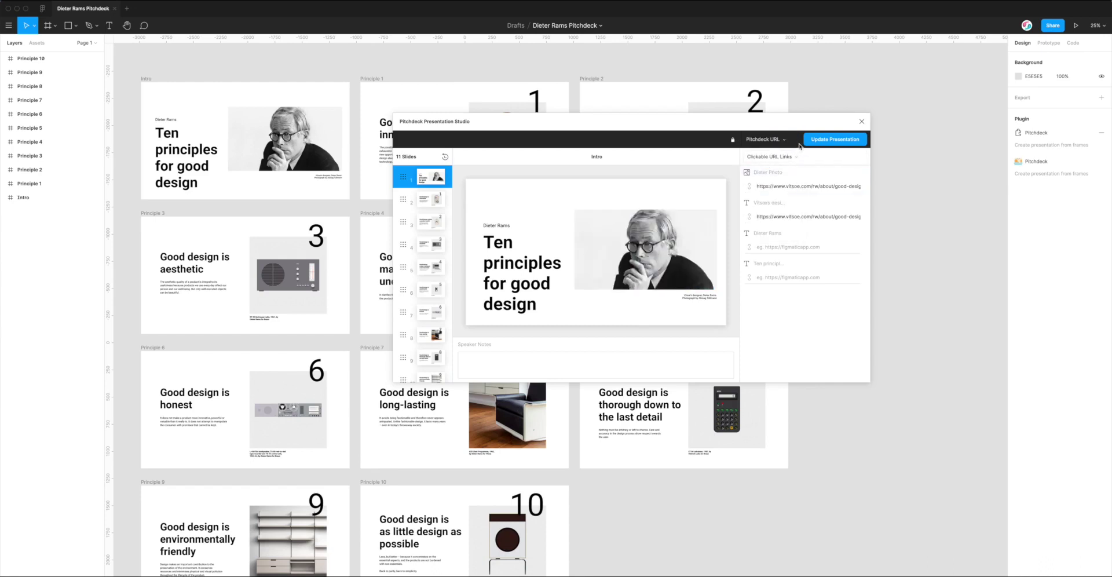
pyautogui.click(837, 141)
pyautogui.click(841, 141)
pyautogui.click(823, 142)
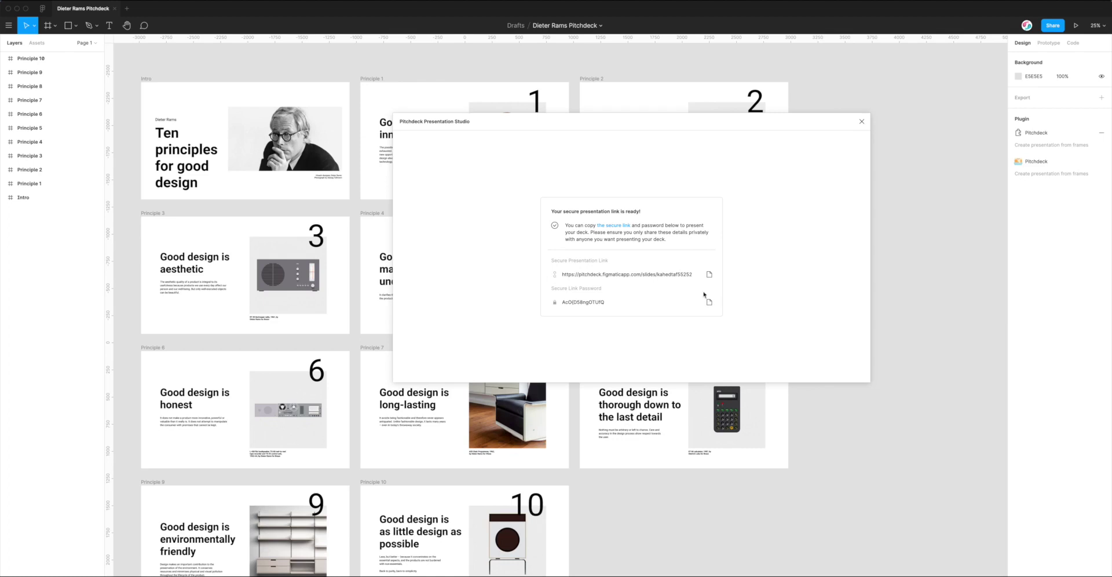
# Copy the secure presentation link and open it in a new tab of the Chrome window
pyautogui.click(709, 274)
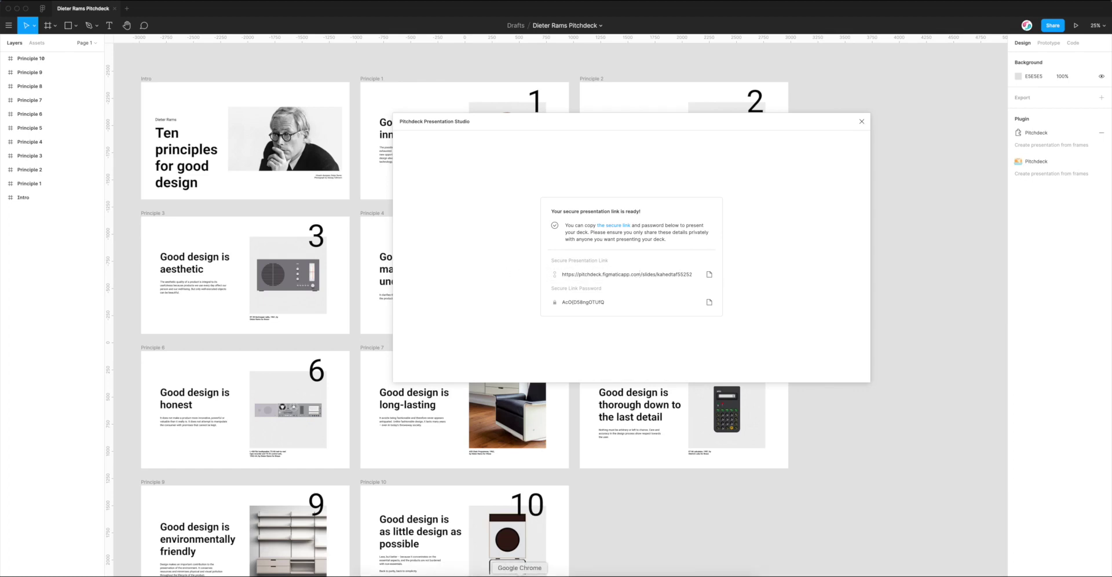
pyautogui.rightClick(523, 575)
pyautogui.click(555, 500)
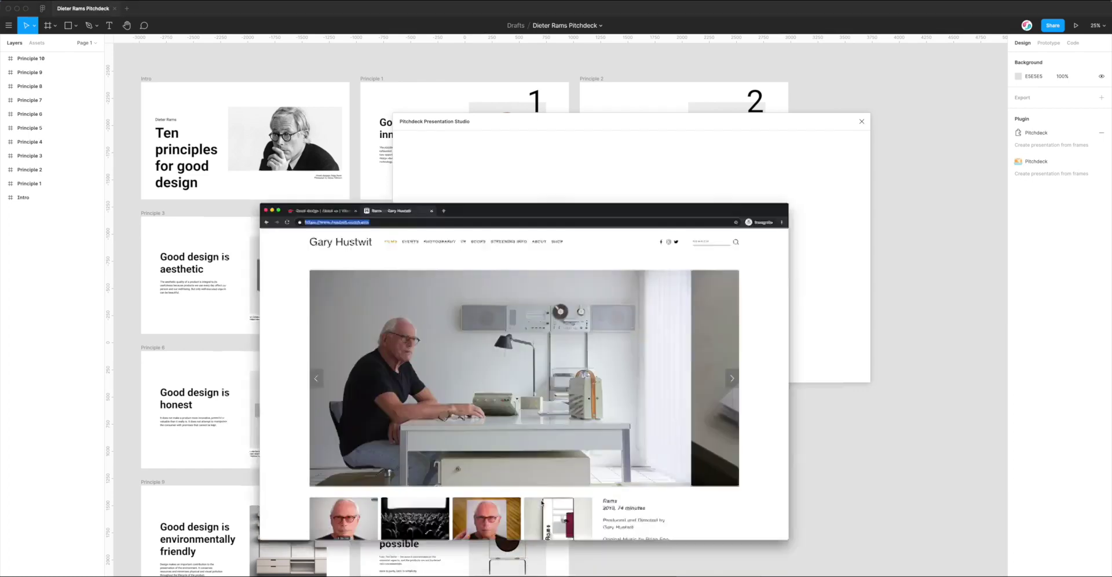
pyautogui.press('super+t')
pyautogui.press('super+v')
pyautogui.press('Return')
pyautogui.moveTo(561, 70); pyautogui.dragTo(427, 70)
# Copy the secure link password from the Pitchdeck plugin in Figma and log in with it on the deck's login page in Chrome
pyautogui.press('super+Tab')
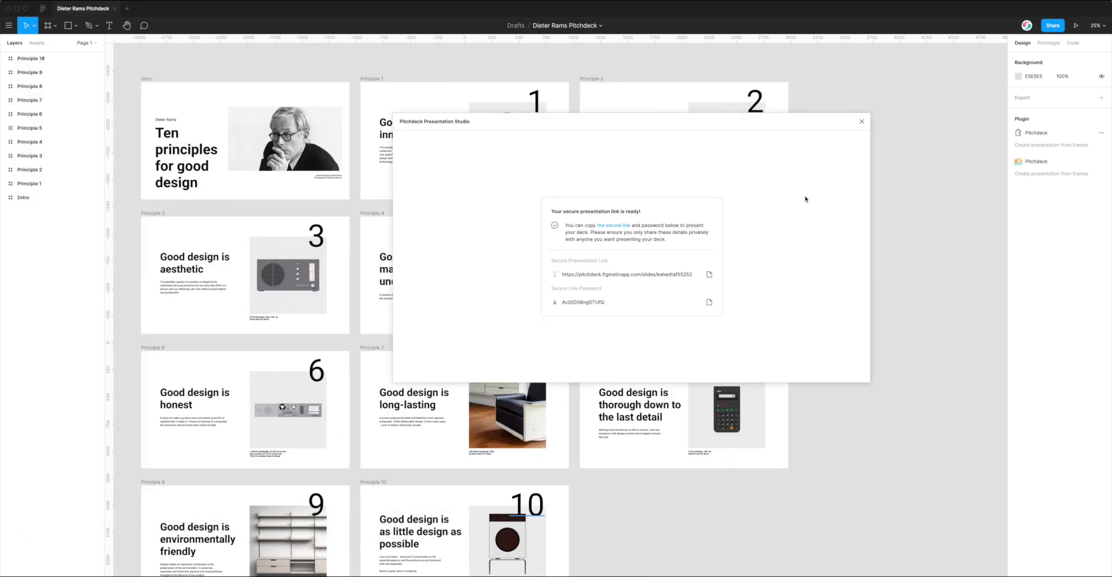
pyautogui.click(710, 303)
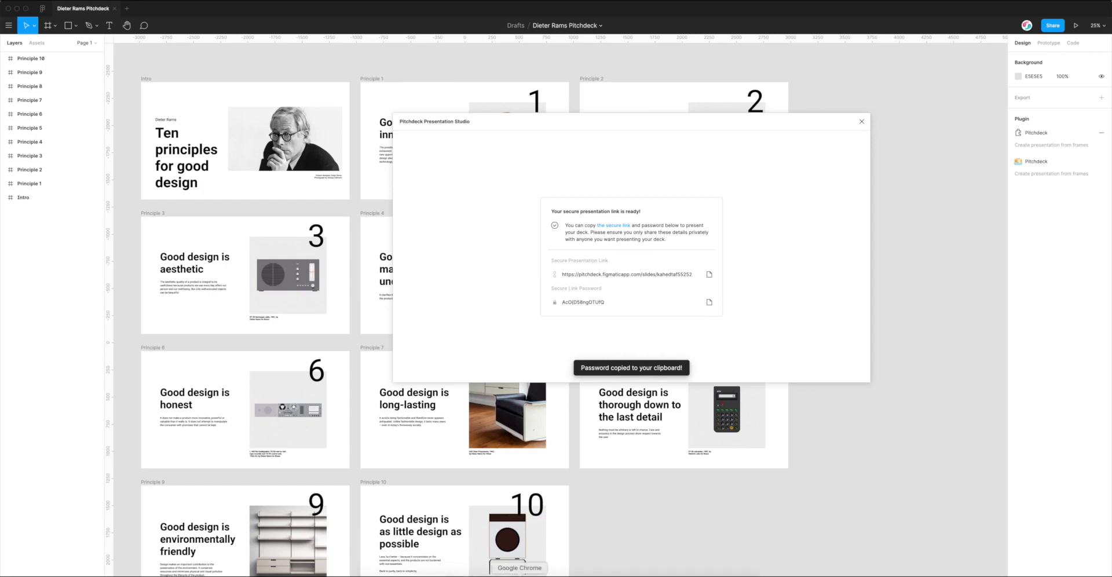
pyautogui.rightClick(524, 575)
pyautogui.click(543, 490)
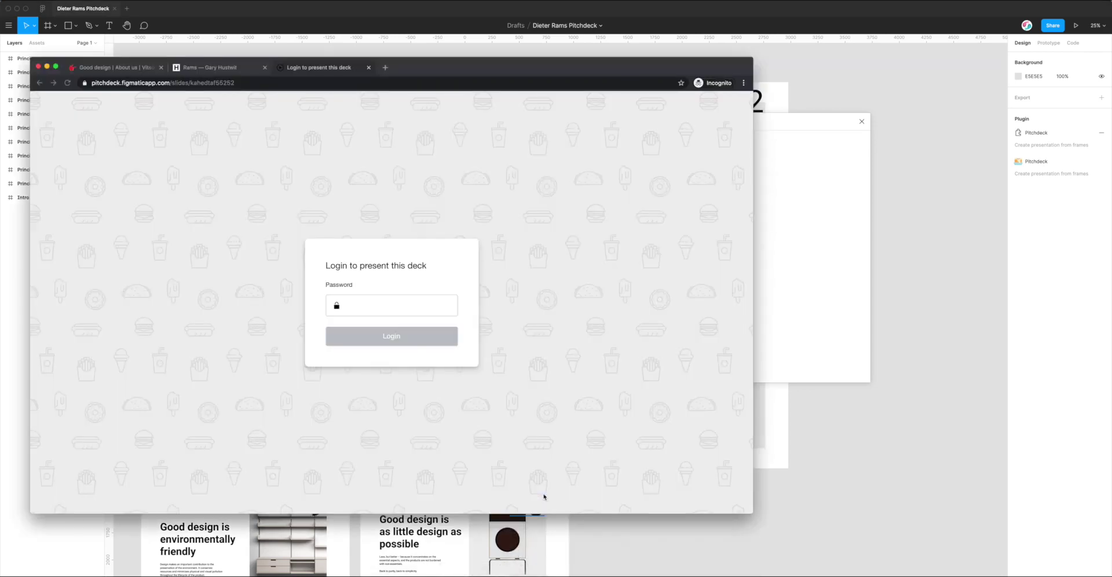
pyautogui.moveTo(526, 70); pyautogui.dragTo(567, 72)
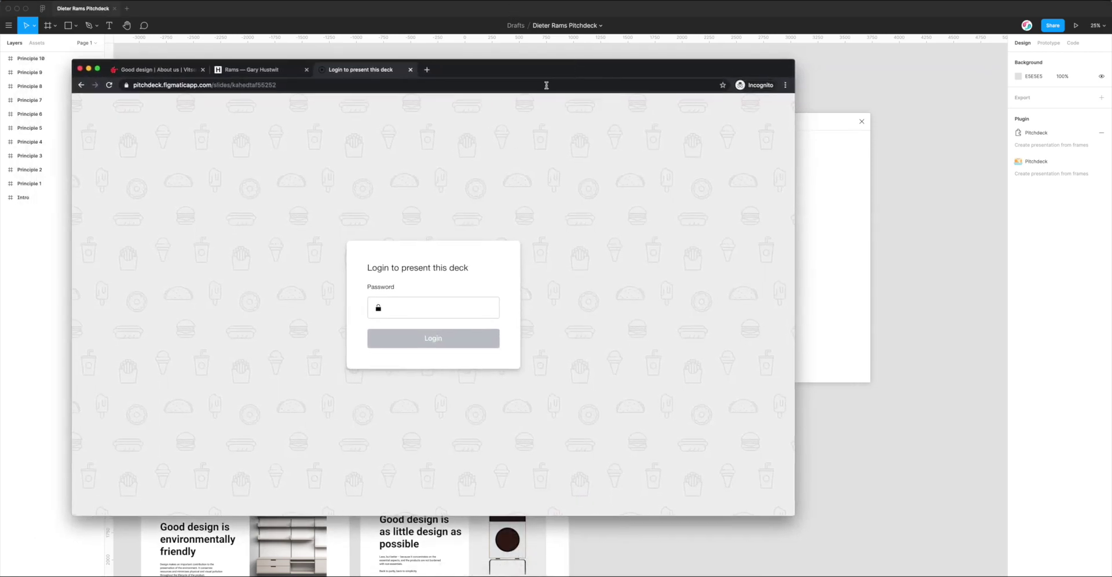
pyautogui.click(423, 306)
pyautogui.press('super+v')
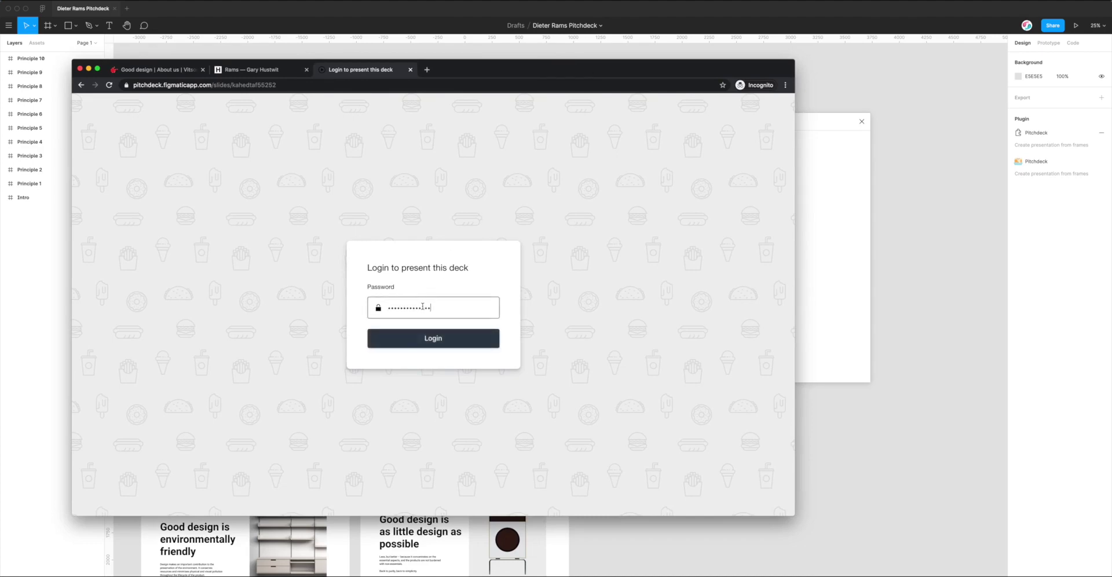
pyautogui.click(446, 341)
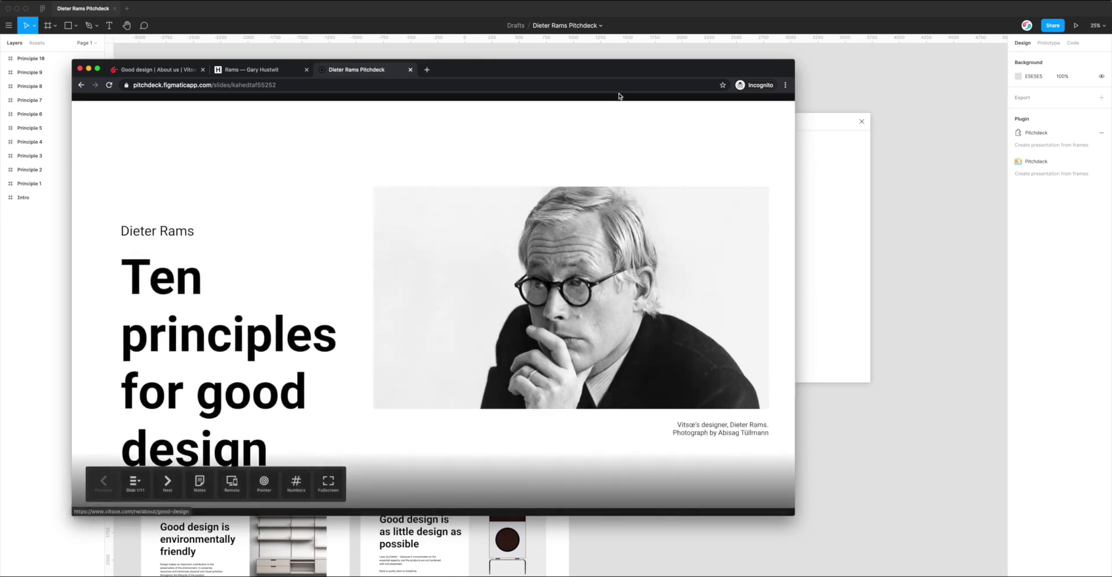
# Reposition the browser window and advance the web presentation from the Intro slide to the Principle 2 slide
pyautogui.moveTo(618, 67); pyautogui.dragTo(631, 52)
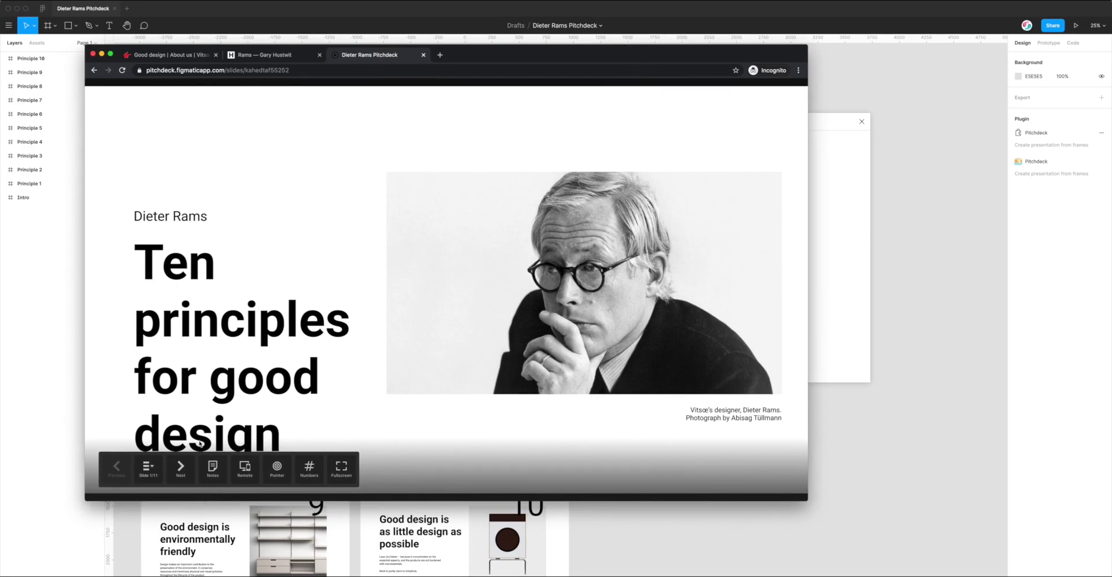
pyautogui.click(179, 470)
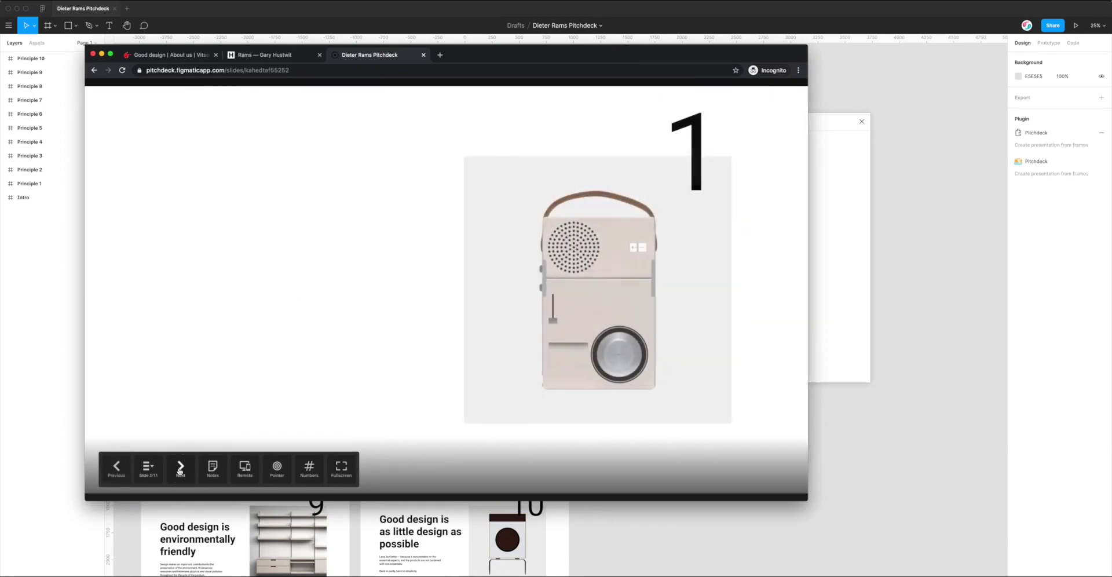
pyautogui.click(180, 469)
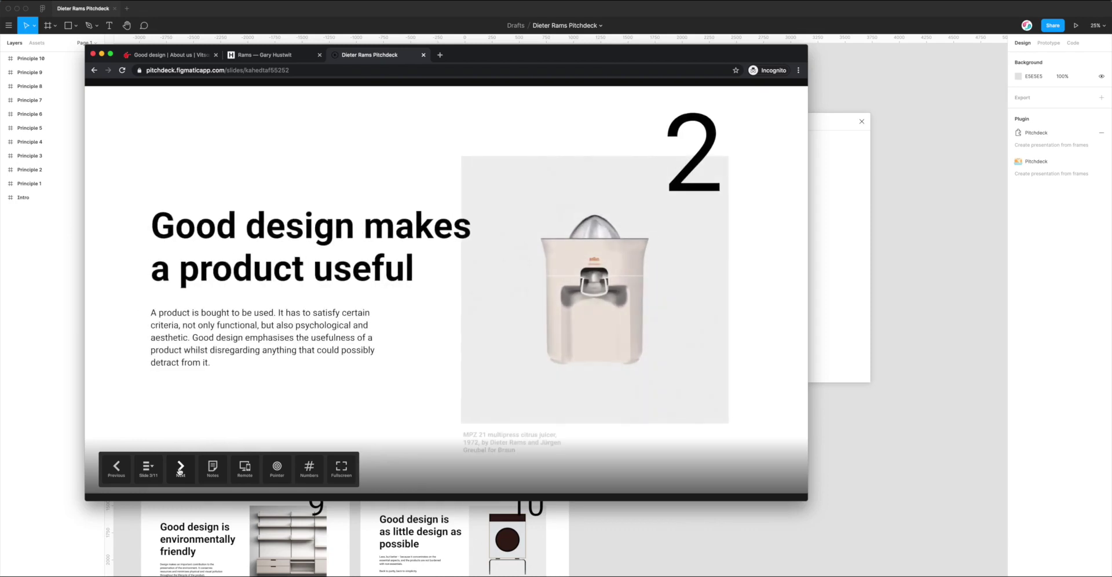
# Advance the presentation to the Principle 4 slide, and jump back through Principle 1 to the Intro slide
pyautogui.click(179, 470)
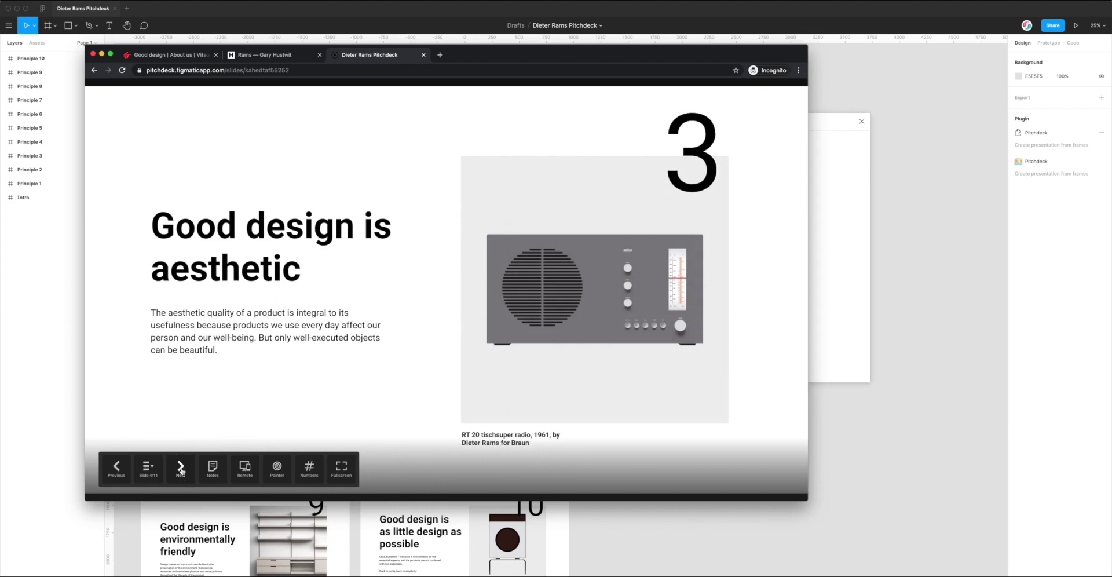
pyautogui.click(180, 469)
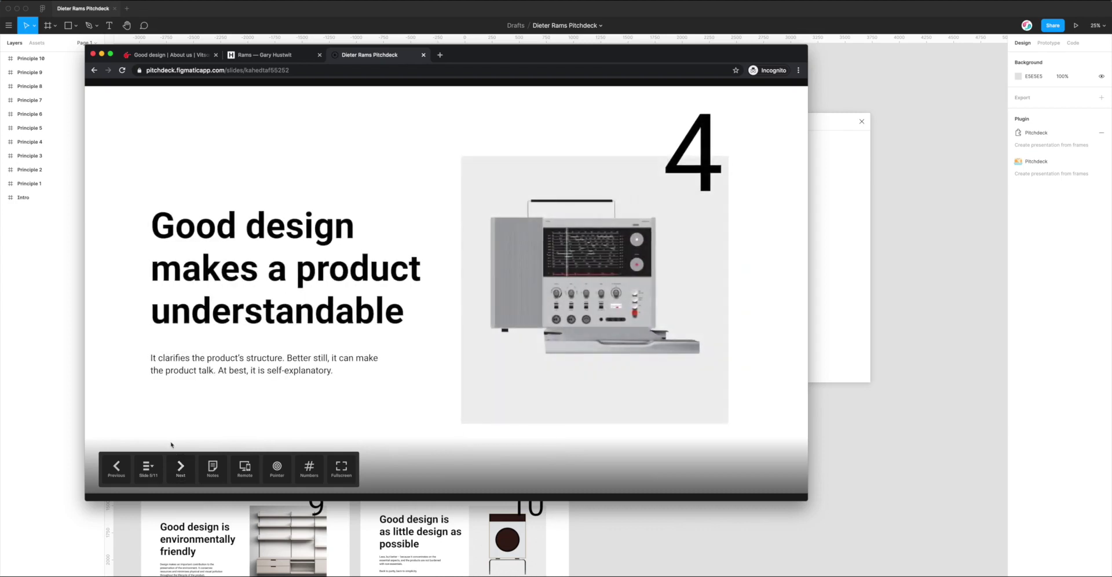
pyautogui.click(148, 468)
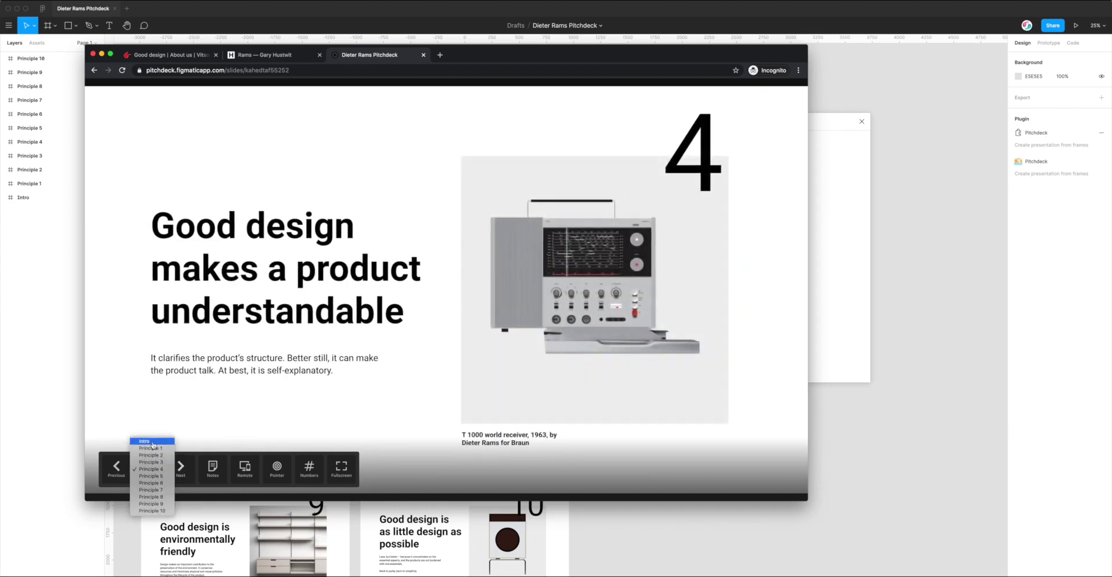
pyautogui.click(152, 448)
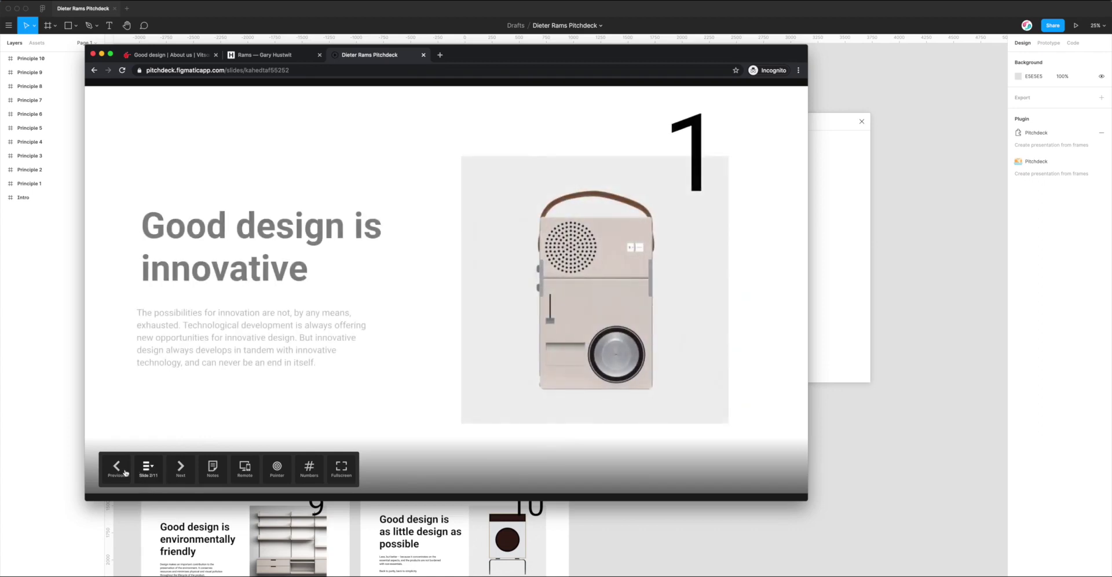
pyautogui.click(117, 469)
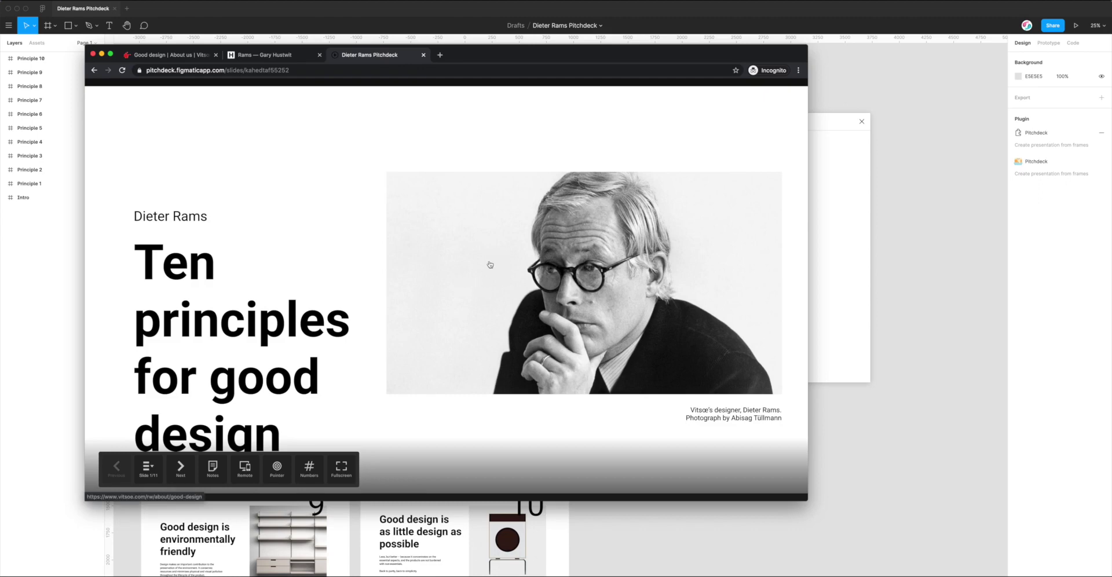
# Test the link on the Intro slide's photo, skim the Vitsœ good design page and return to the deck
pyautogui.click(524, 262)
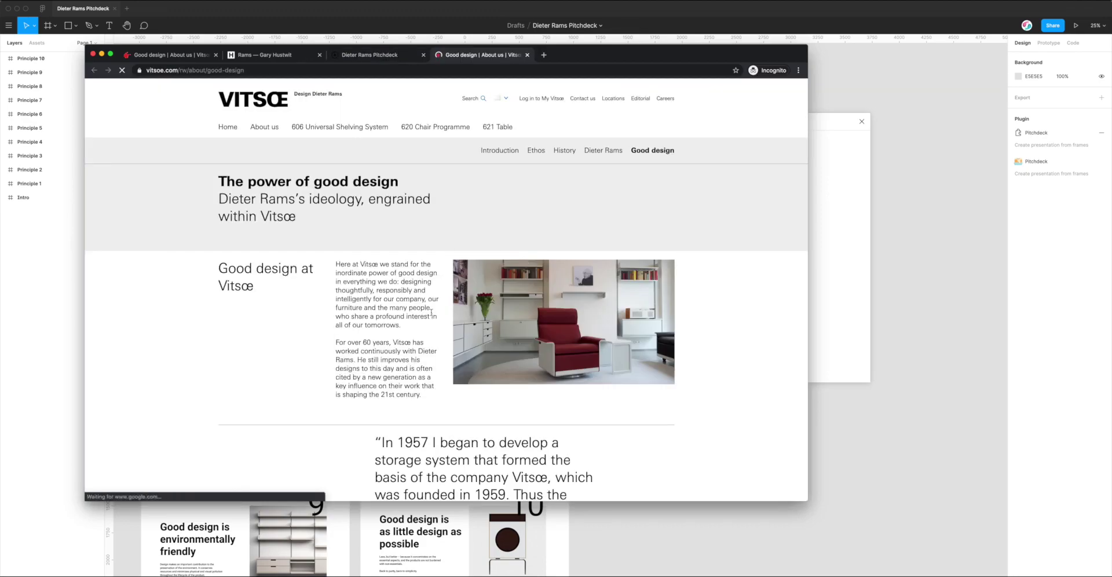
pyautogui.scroll(-10, 431, 315)
pyautogui.scroll(15, 432, 313)
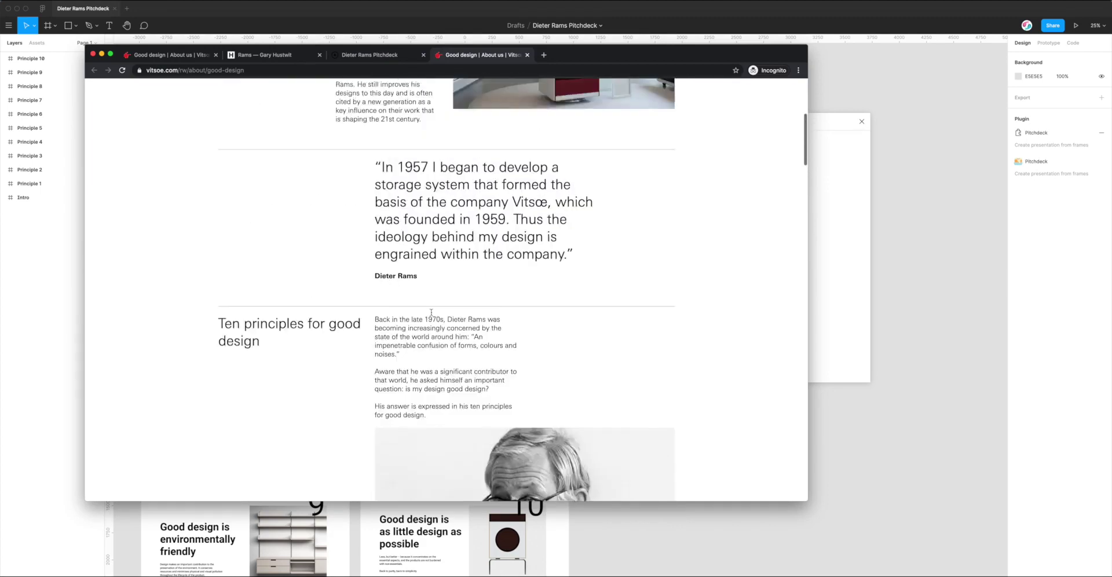
pyautogui.click(377, 54)
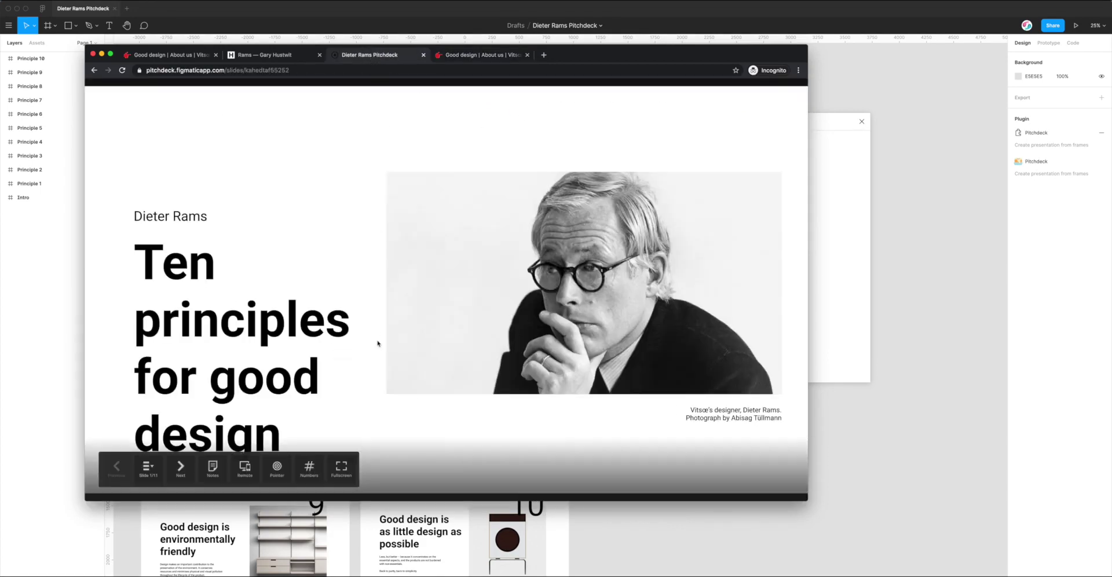
# Test the radio image's link on the Principle 1 slide, skim the Rams film page, and close its tab to return to the deck
pyautogui.click(183, 466)
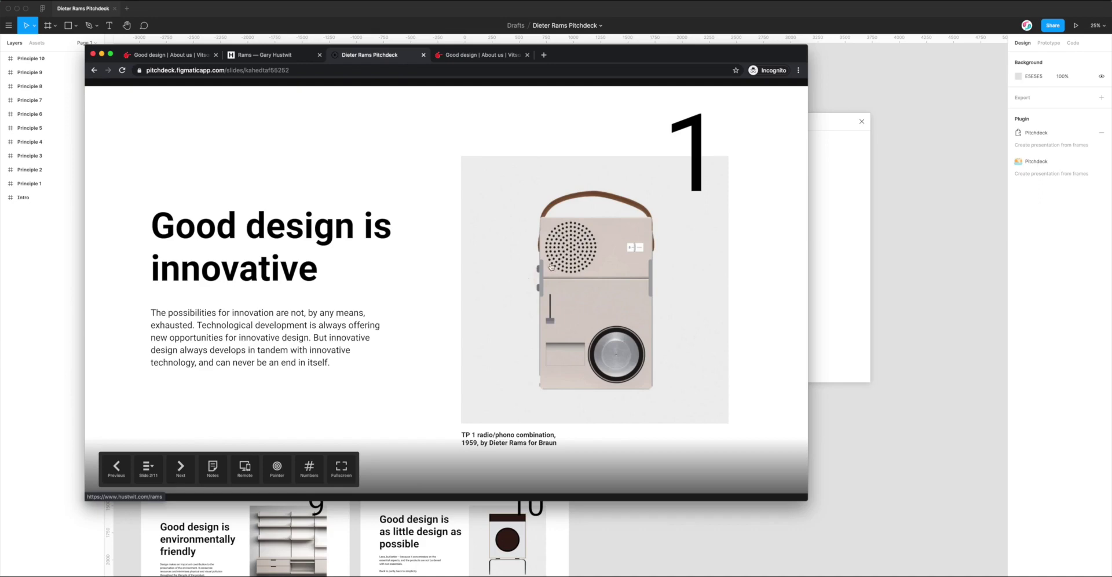
pyautogui.click(512, 257)
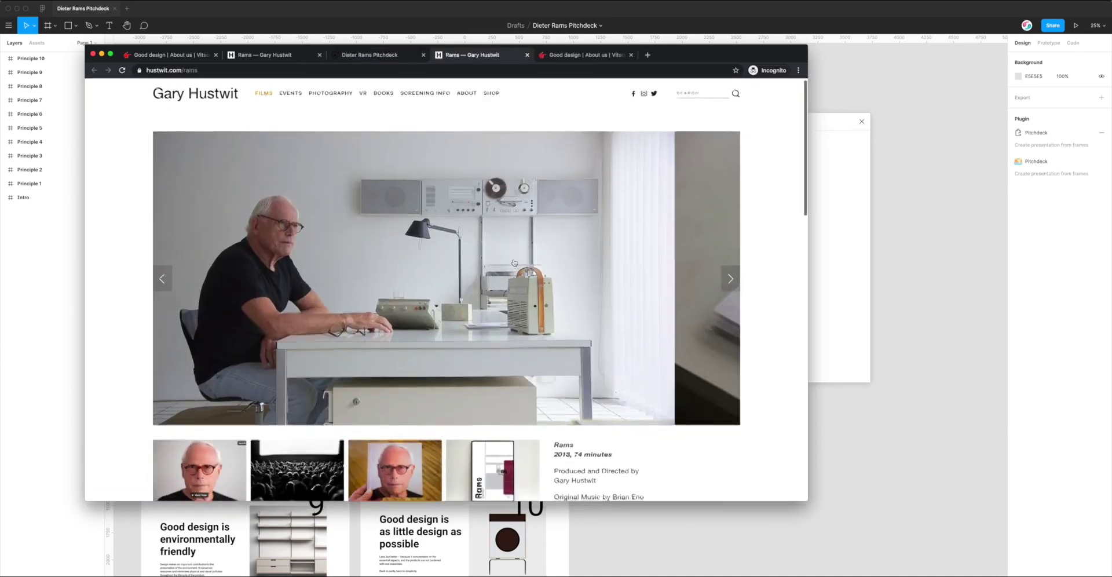
pyautogui.scroll(-10, 514, 261)
pyautogui.scroll(-12, 515, 263)
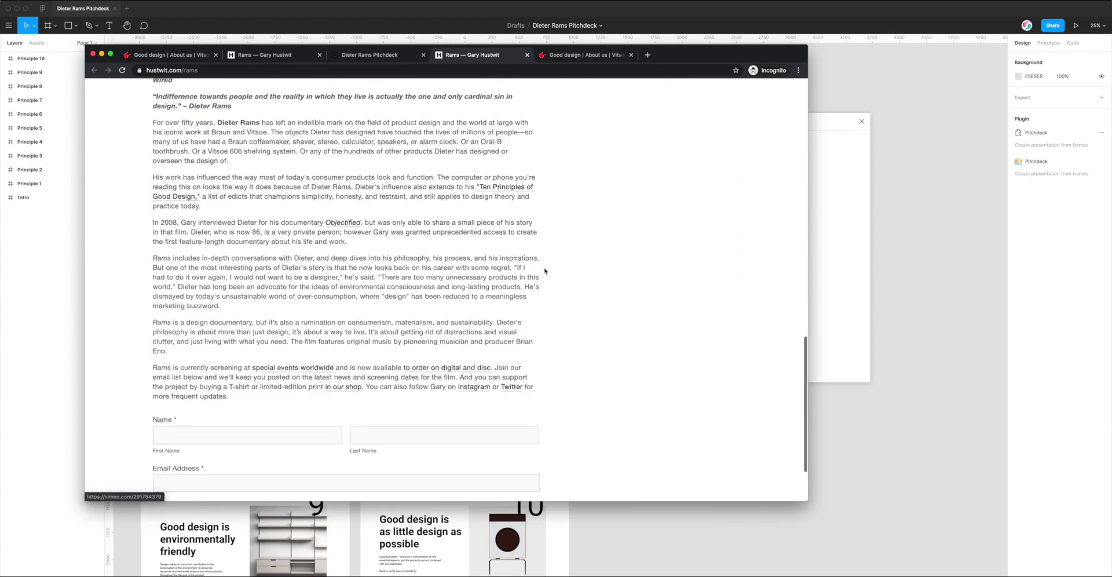
pyautogui.scroll(20, 546, 271)
pyautogui.scroll(-1, 545, 271)
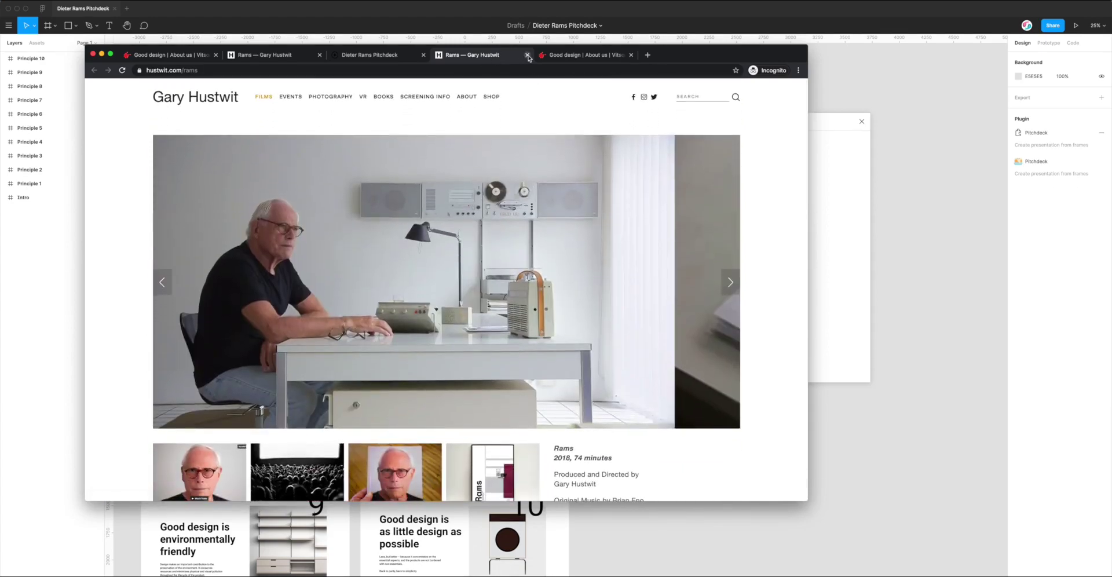
pyautogui.click(527, 55)
pyautogui.click(480, 54)
pyautogui.click(393, 60)
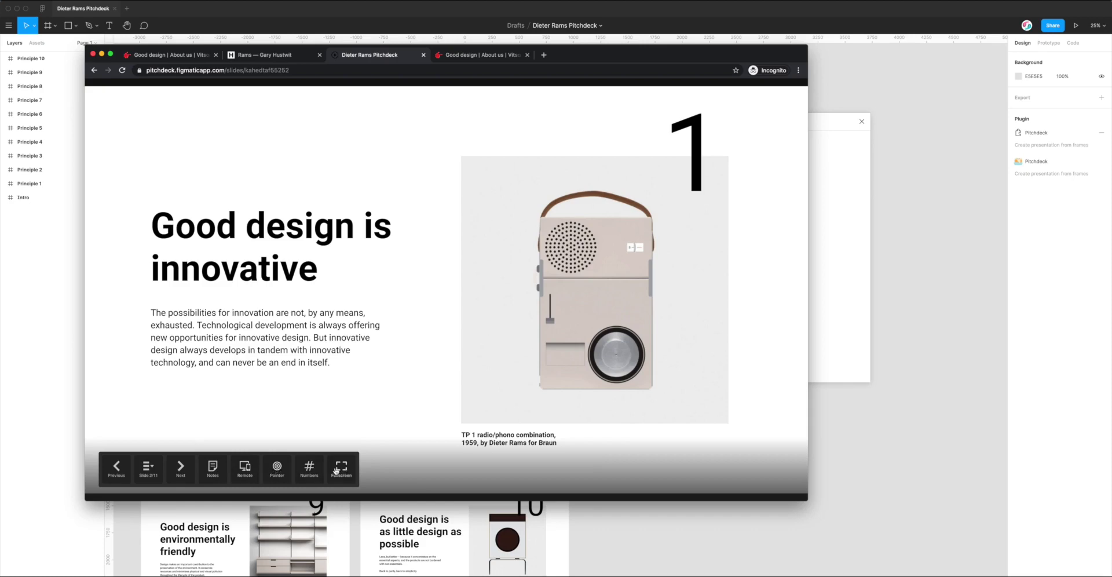
# Toggle the presentation's slide number counter on and off, leaving it displayed
pyautogui.click(309, 469)
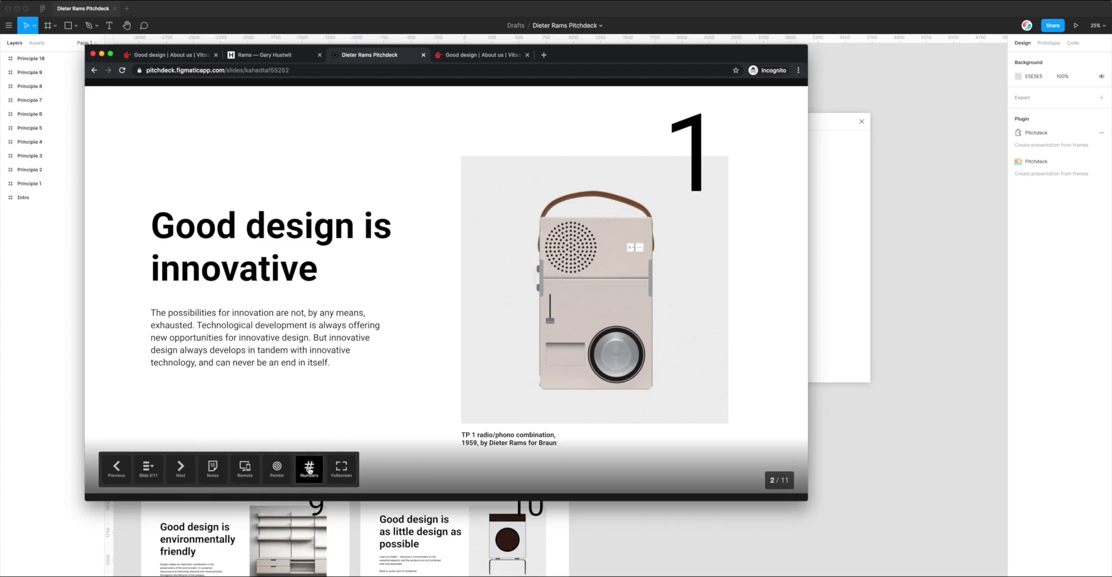
pyautogui.click(310, 469)
pyautogui.click(310, 470)
pyautogui.click(309, 470)
pyautogui.click(309, 470)
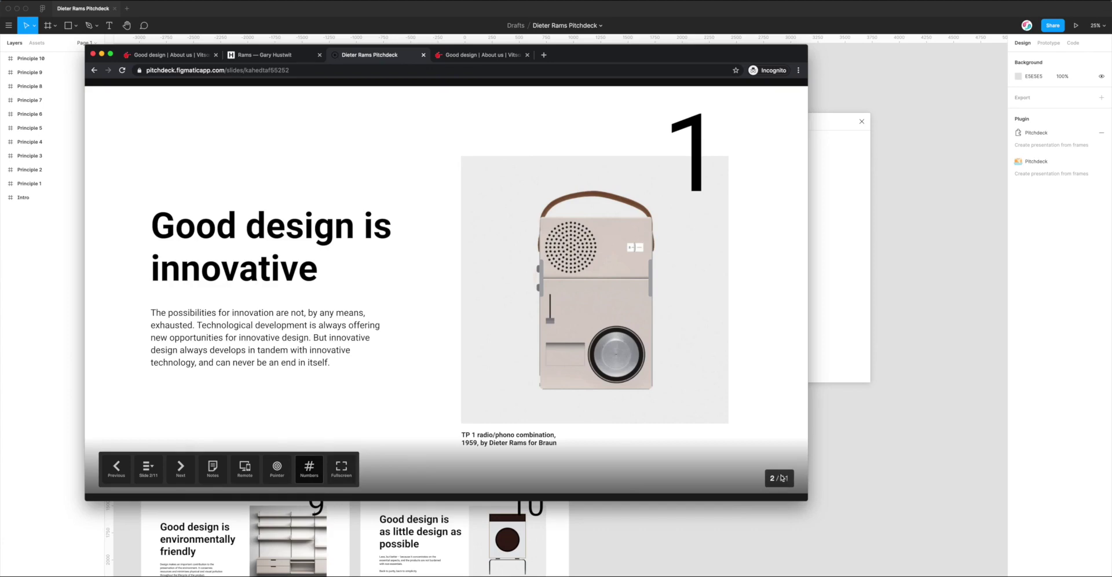
pyautogui.click(311, 471)
pyautogui.click(311, 471)
# Advance to the Principle 4 slide with the slide numbers displayed, and turn the numbers off
pyautogui.click(178, 472)
pyautogui.click(179, 471)
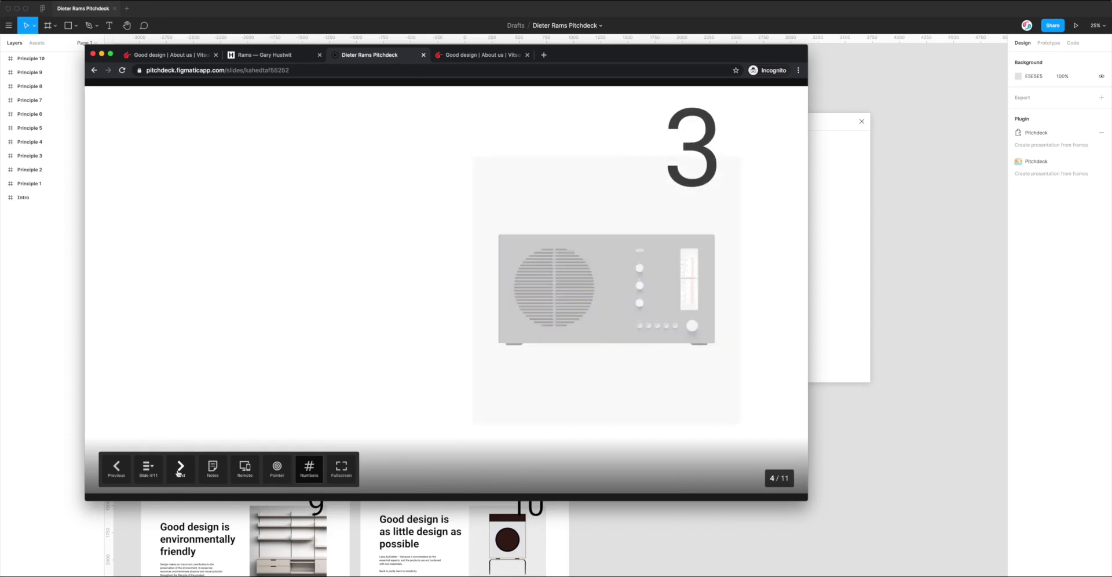
pyautogui.click(178, 472)
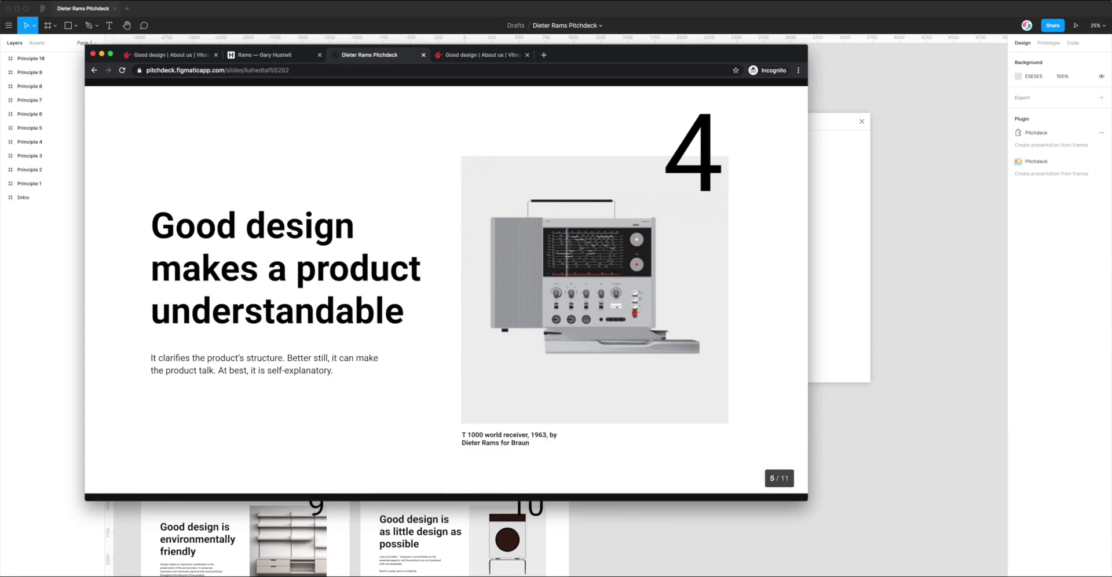
pyautogui.moveTo(431, 327)
pyautogui.click(310, 467)
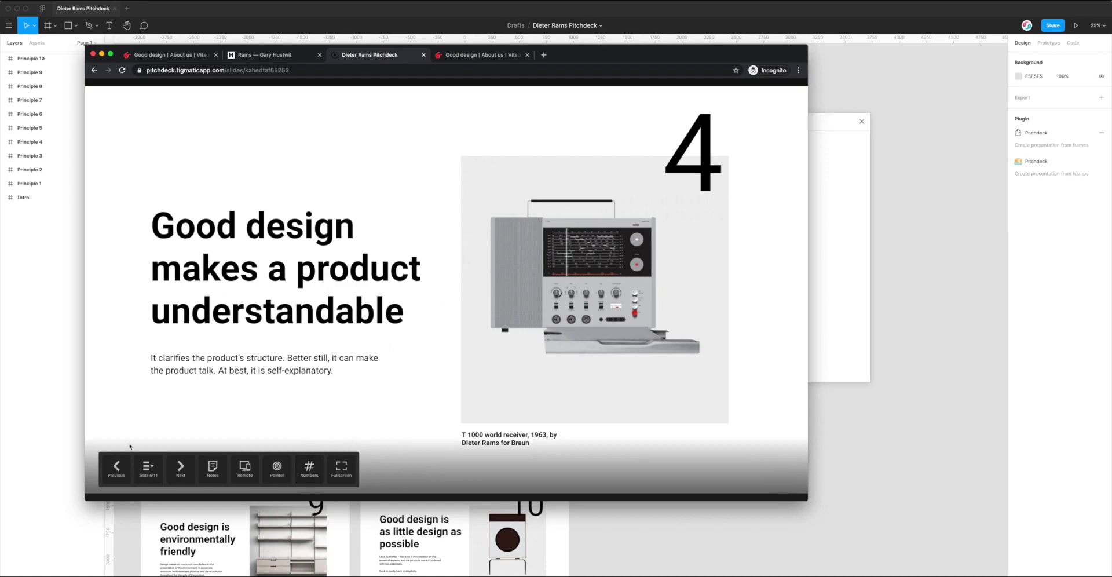
# Go back through the slides from Principle 4 to Principle 1
pyautogui.click(116, 466)
pyautogui.click(116, 466)
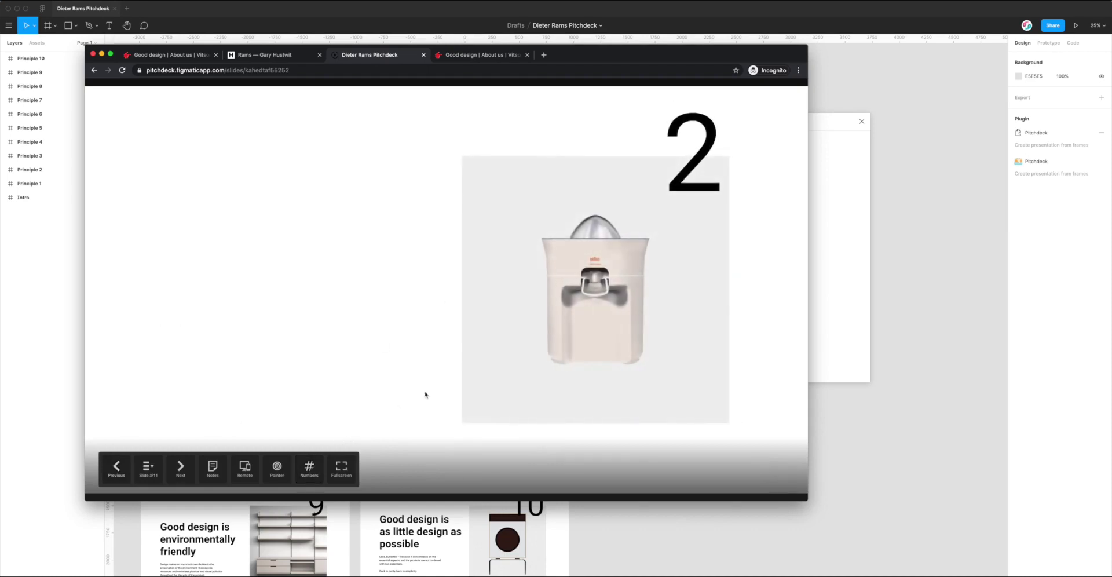
pyautogui.press('Left')
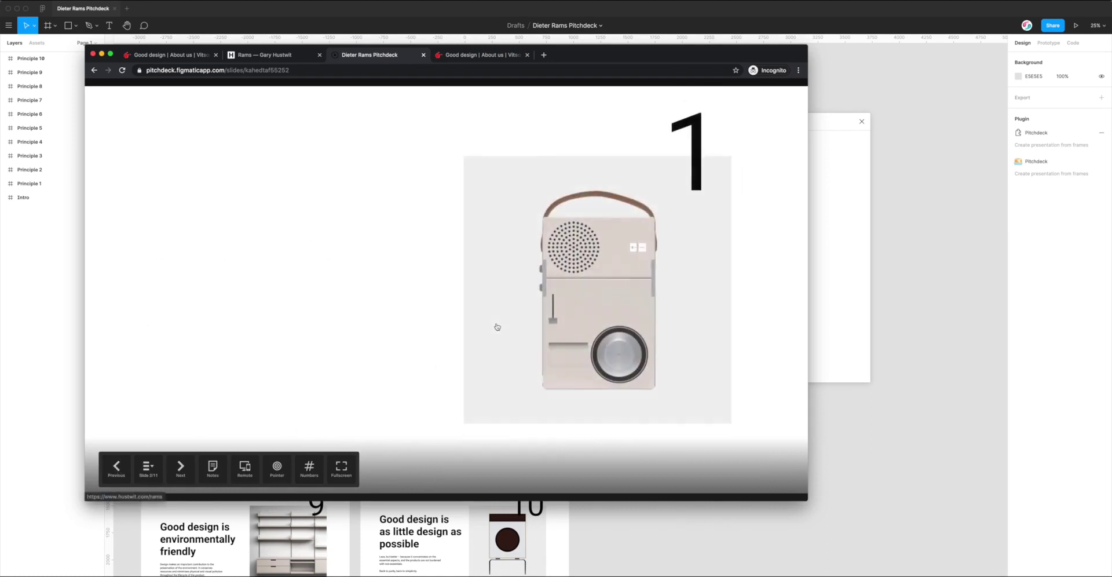
# Minimise the browser window and close the Pitchdeck Presentation Studio dialog in Figma
pyautogui.click(102, 54)
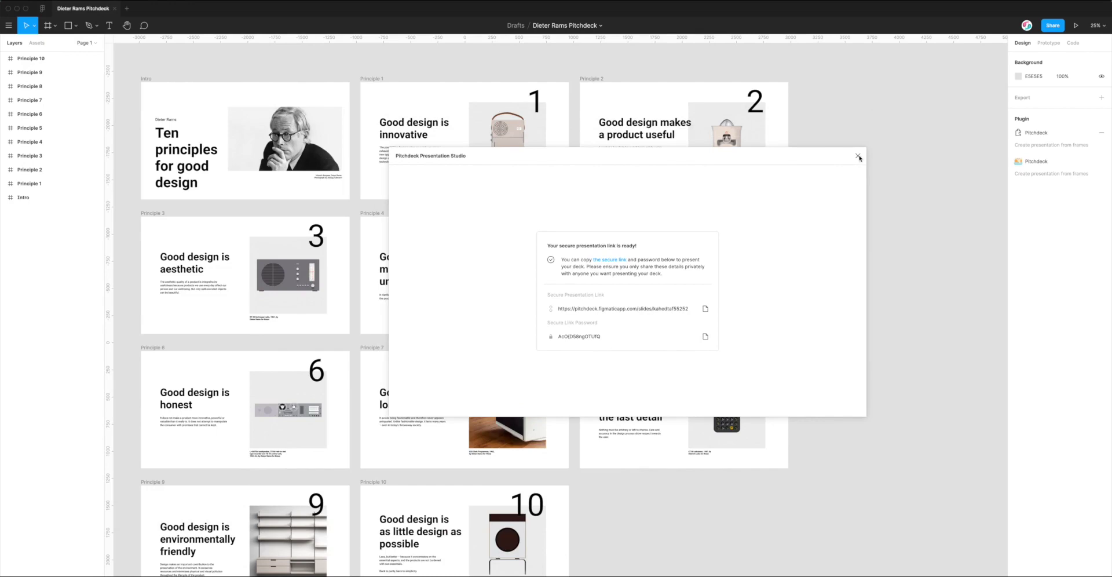
pyautogui.click(858, 156)
pyautogui.hscroll(-2, 832, 169)
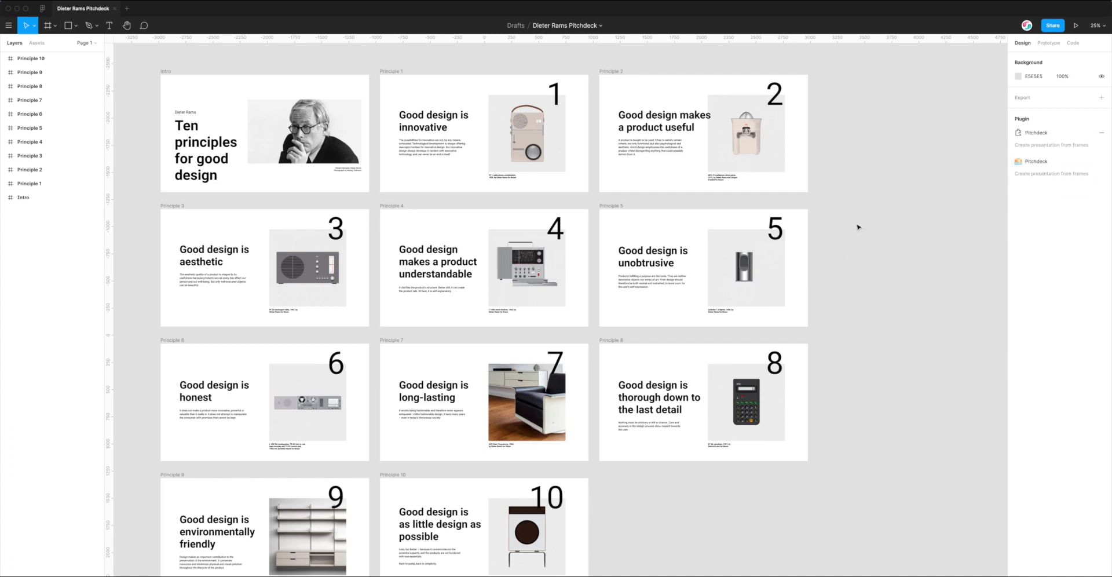
# Review the plugins available for the Figma canvas, and dismiss the list without running one
pyautogui.rightClick(837, 197)
pyautogui.moveTo(853, 225)
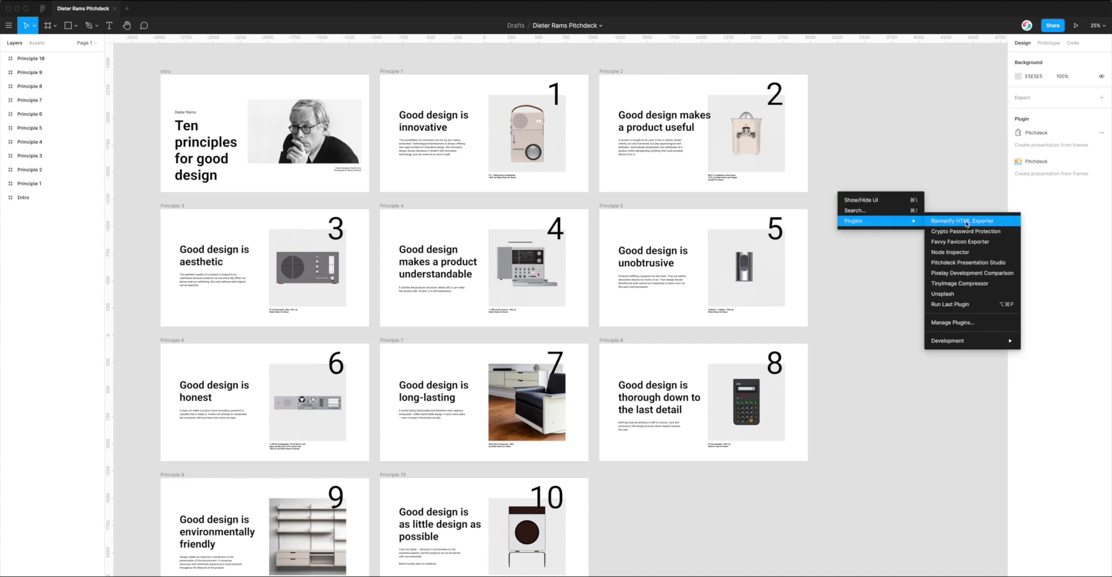
pyautogui.click(842, 268)
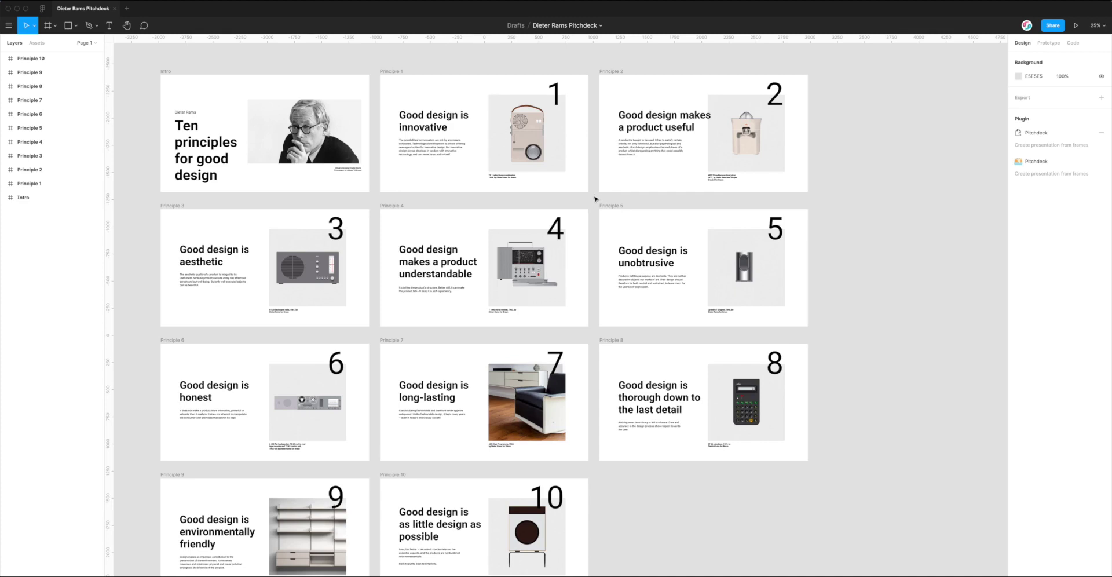
pyautogui.click(652, 153)
pyautogui.doubleClick(652, 152)
pyautogui.press('Escape')
pyautogui.scroll(-2, 594, 176)
pyautogui.hscroll(2, 593, 176)
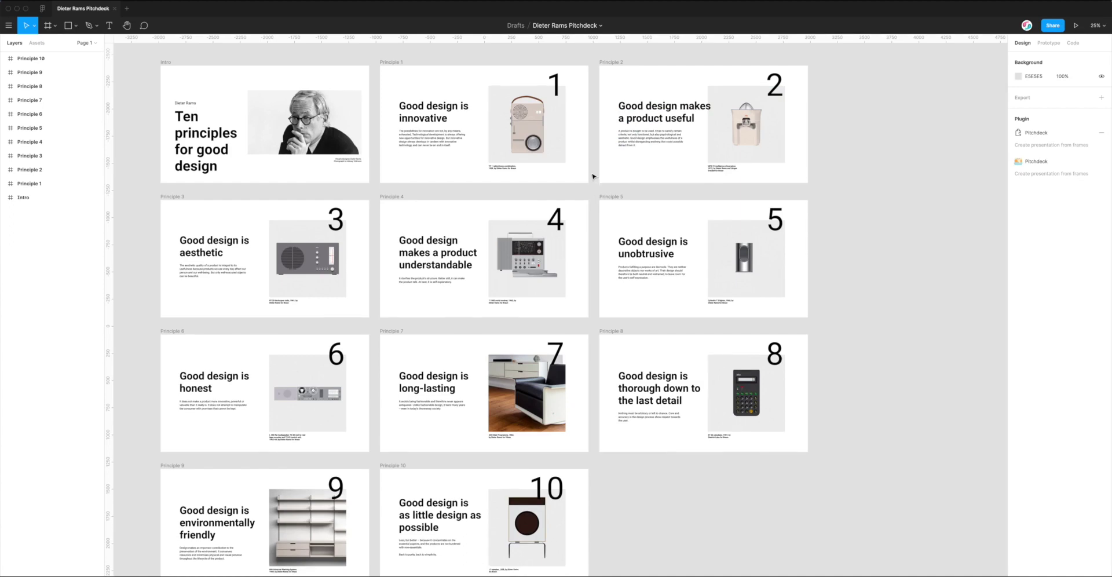
pyautogui.hscroll(2, 593, 177)
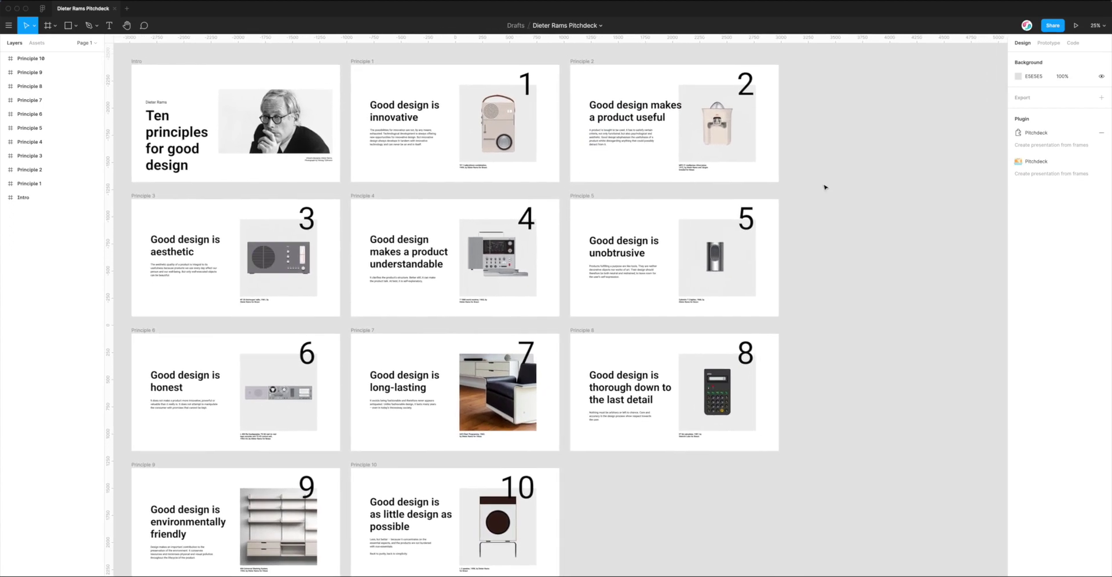
pyautogui.scroll(-1, 831, 184)
pyautogui.hscroll(-1, 831, 184)
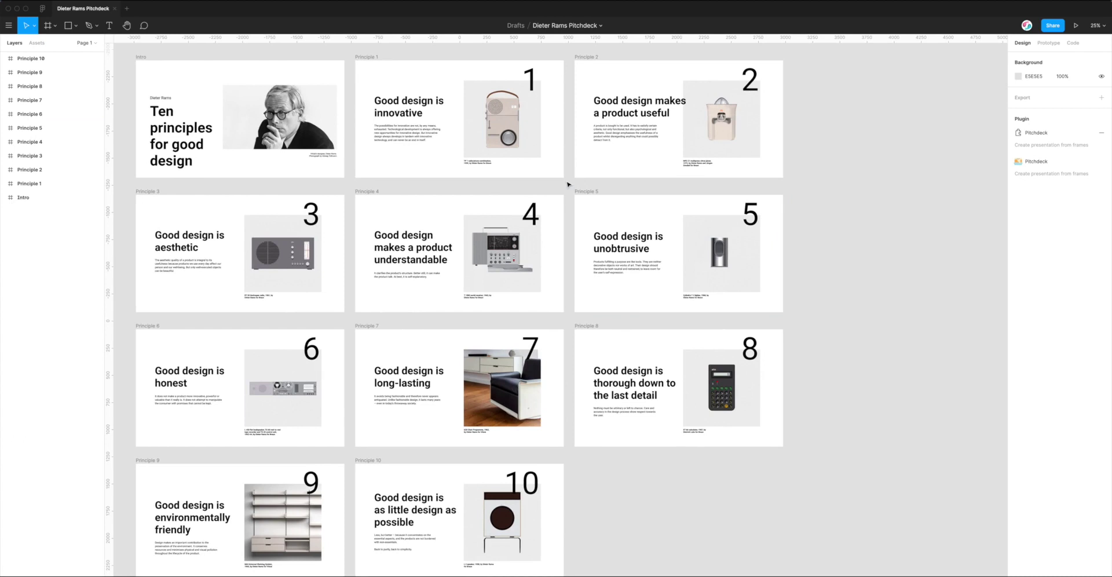
pyautogui.scroll(1, 569, 185)
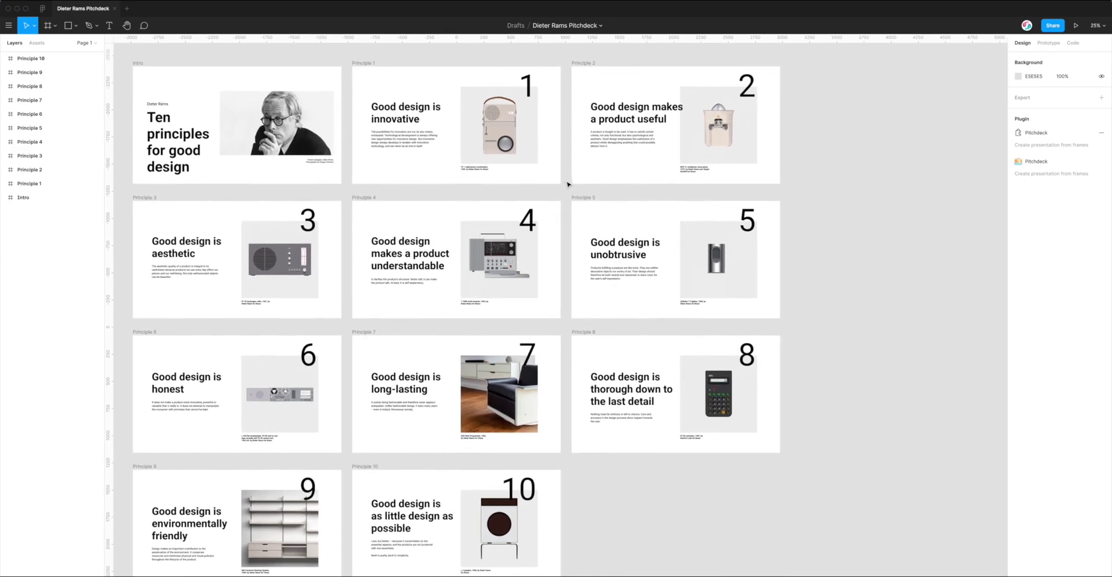
pyautogui.scroll(2, 568, 185)
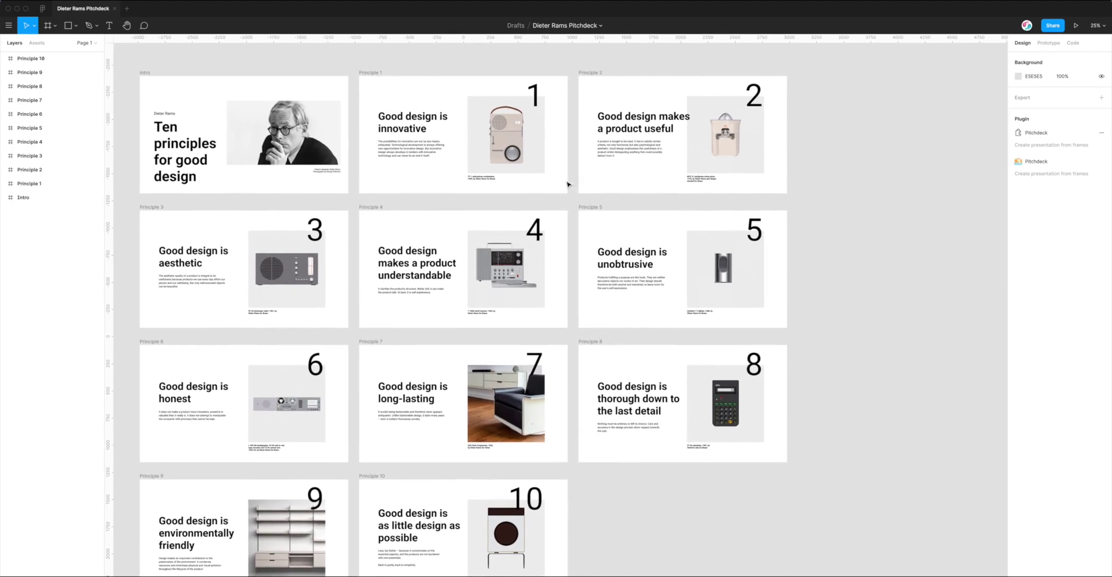